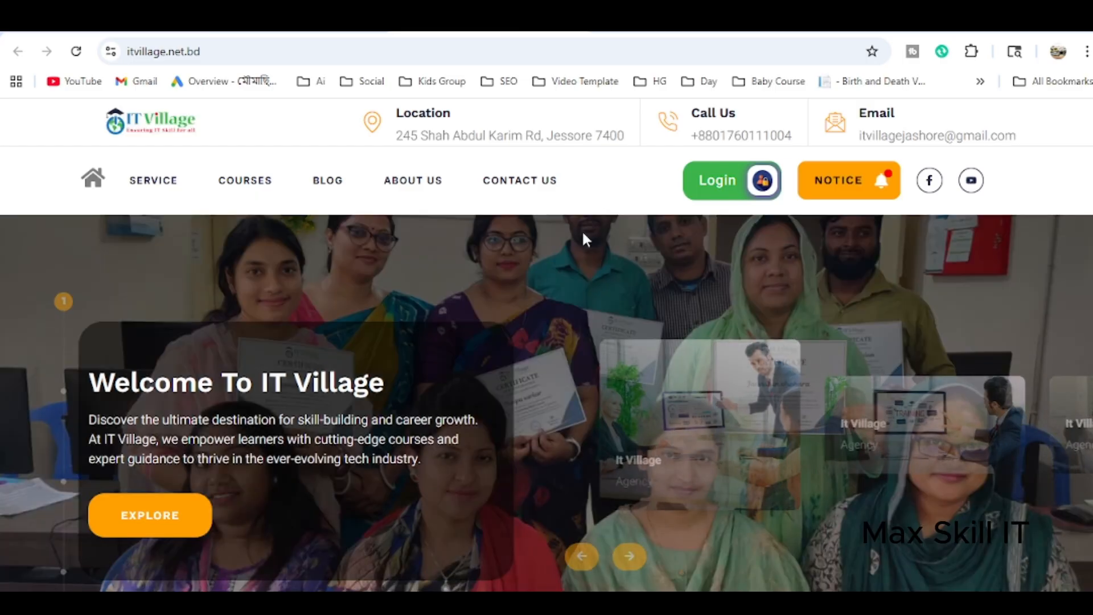
- Look over the source website itvillage.net.bd, from its homepage and course listings to its web address
{"action": "scroll", "coordinate": [626, 339], "scroll_direction": "down", "scroll_amount": 10}
{"action": "scroll", "coordinate": [514, 325], "scroll_direction": "down", "scroll_amount": 14}
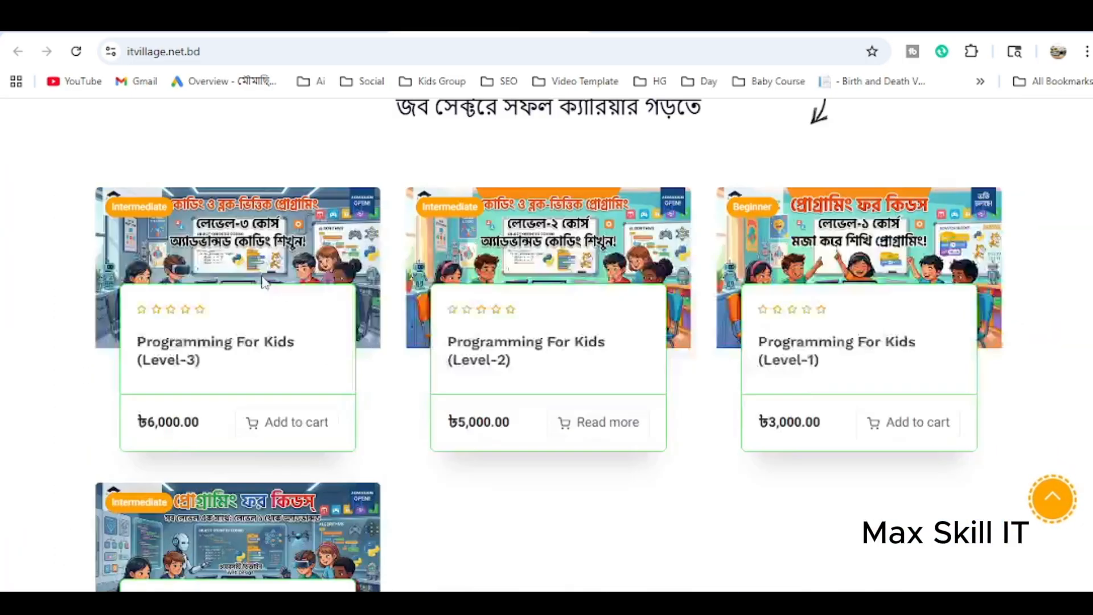
{"action": "scroll", "coordinate": [327, 237], "scroll_direction": "up", "scroll_amount": 20}
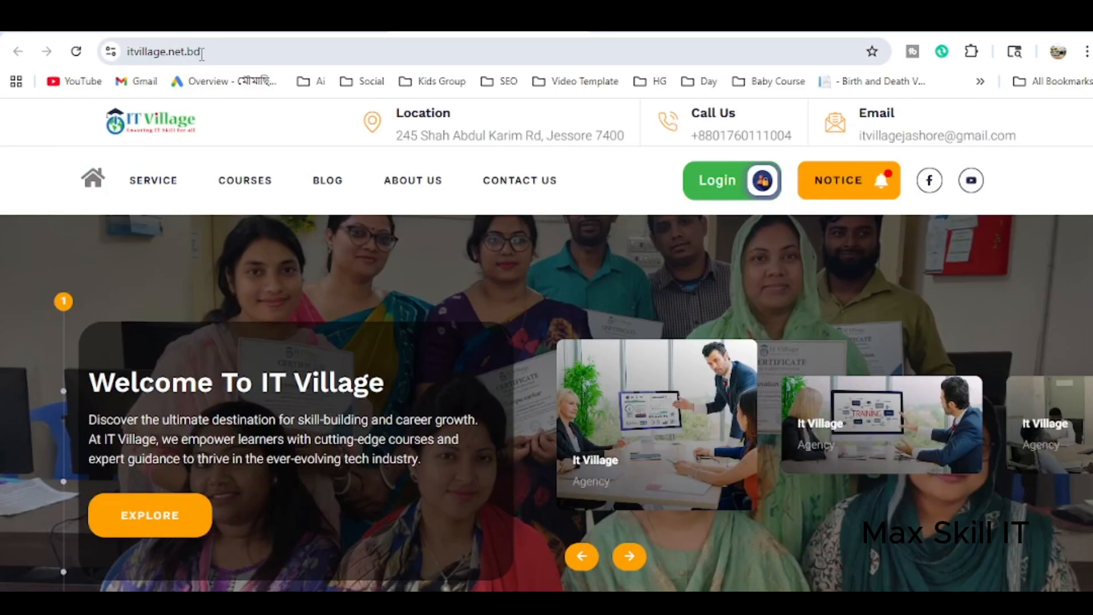
{"action": "left_click", "coordinate": [239, 51]}
{"action": "left_click", "coordinate": [239, 51]}
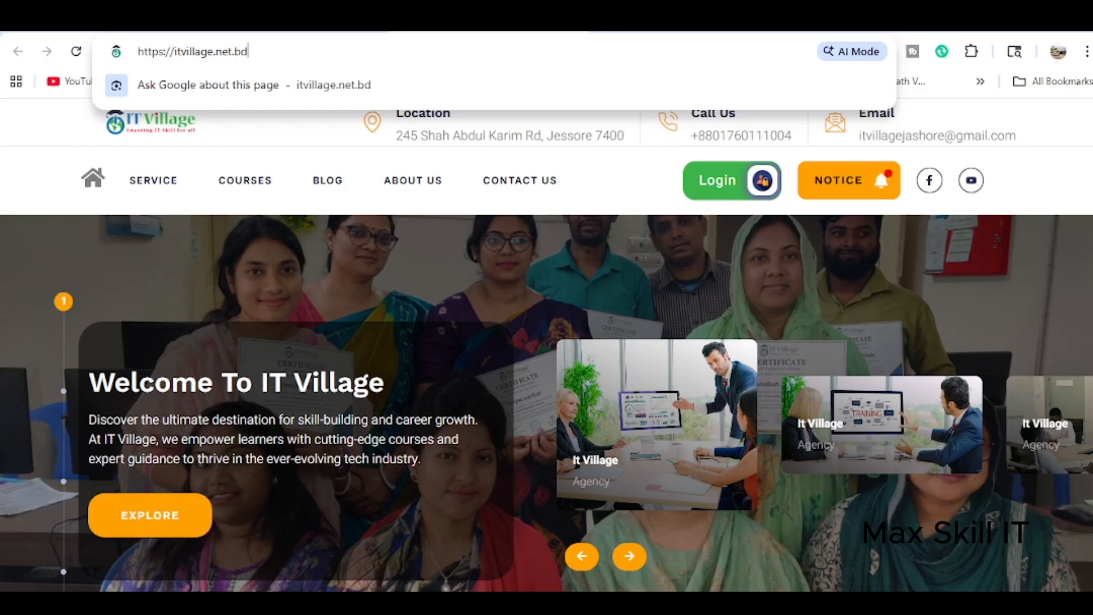
- View the front page and web address of the destination site itvillage.bd from its WordPress dashboard
{"action": "left_click", "coordinate": [159, 24]}
{"action": "mouse_move", "coordinate": [73, 119]}
{"action": "left_click", "coordinate": [67, 143]}
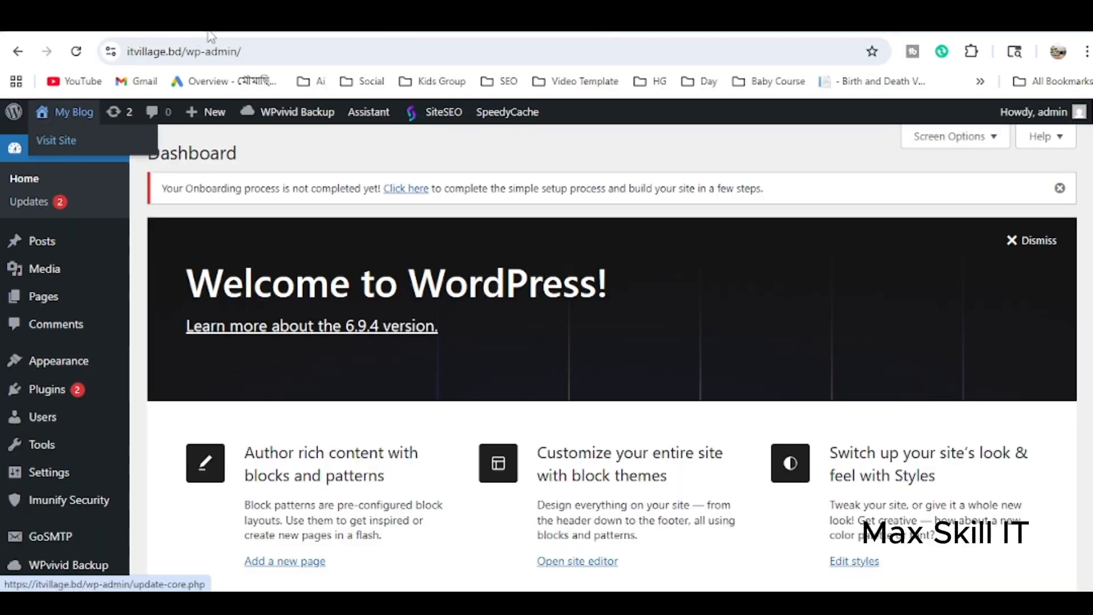
{"action": "left_click", "coordinate": [202, 50]}
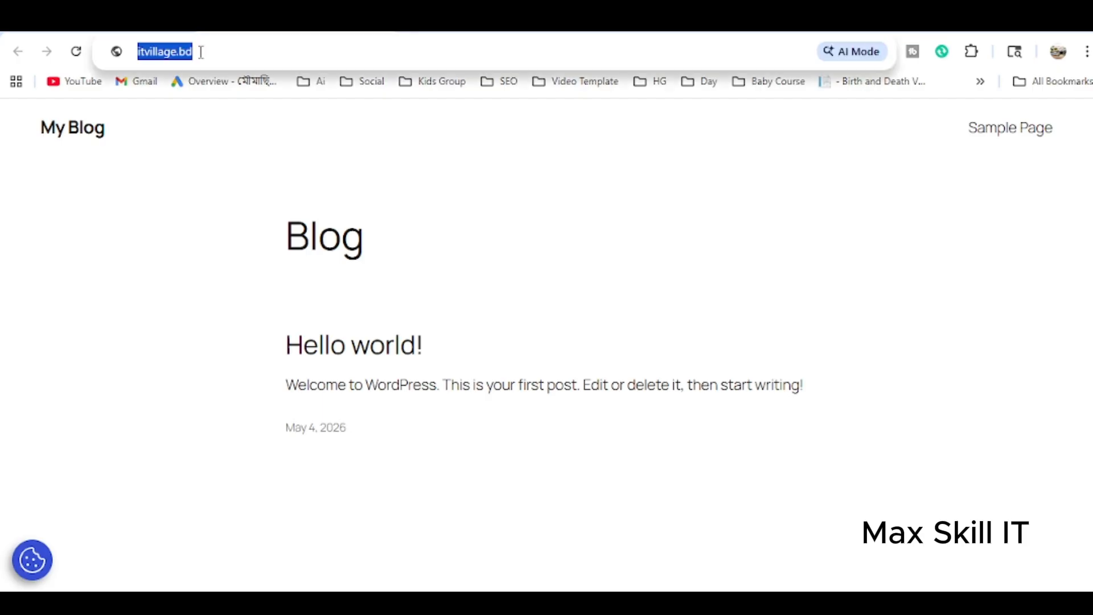
{"action": "left_click", "coordinate": [239, 51]}
{"action": "left_click", "coordinate": [249, 238]}
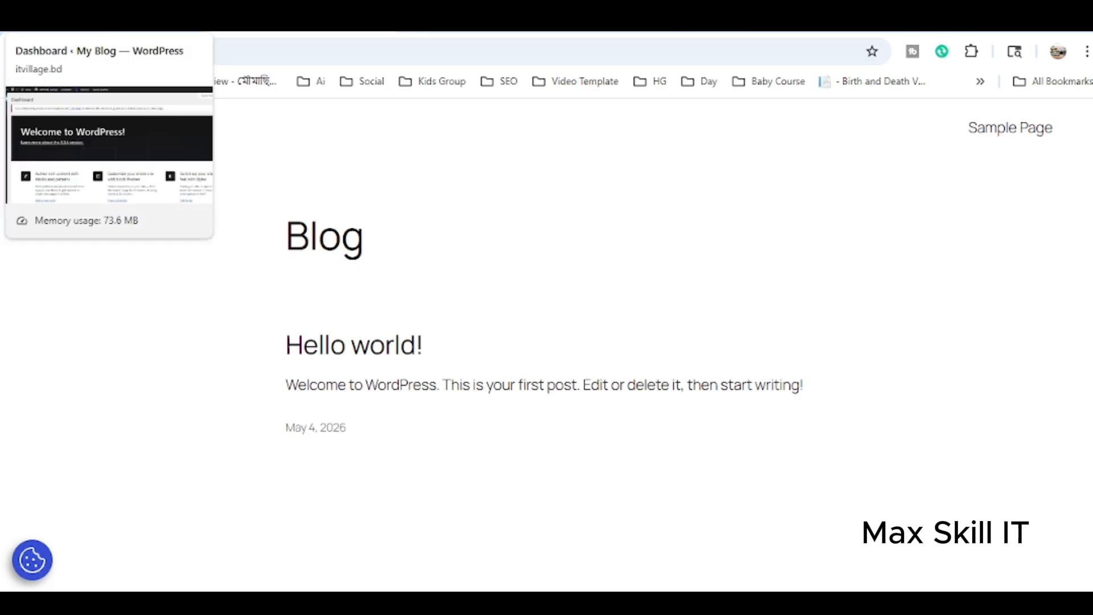
- Return to the itvillage.bd dashboard and check its admin menu for the WPvivid Backup plugin
{"action": "left_click", "coordinate": [86, 23]}
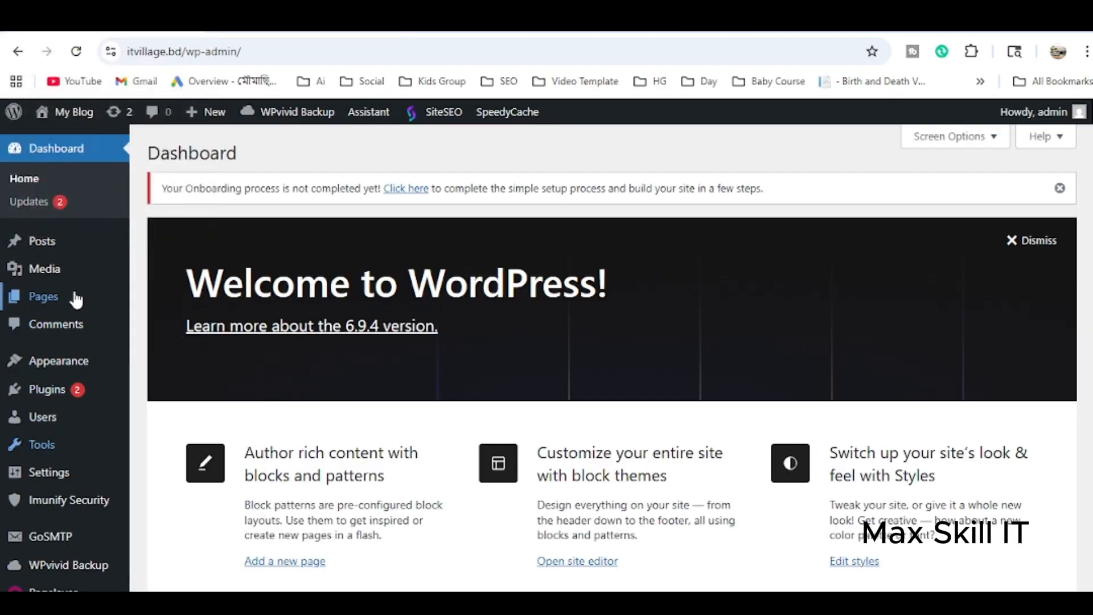
{"action": "scroll", "coordinate": [77, 294], "scroll_direction": "down", "scroll_amount": 3}
{"action": "mouse_move", "coordinate": [90, 297]}
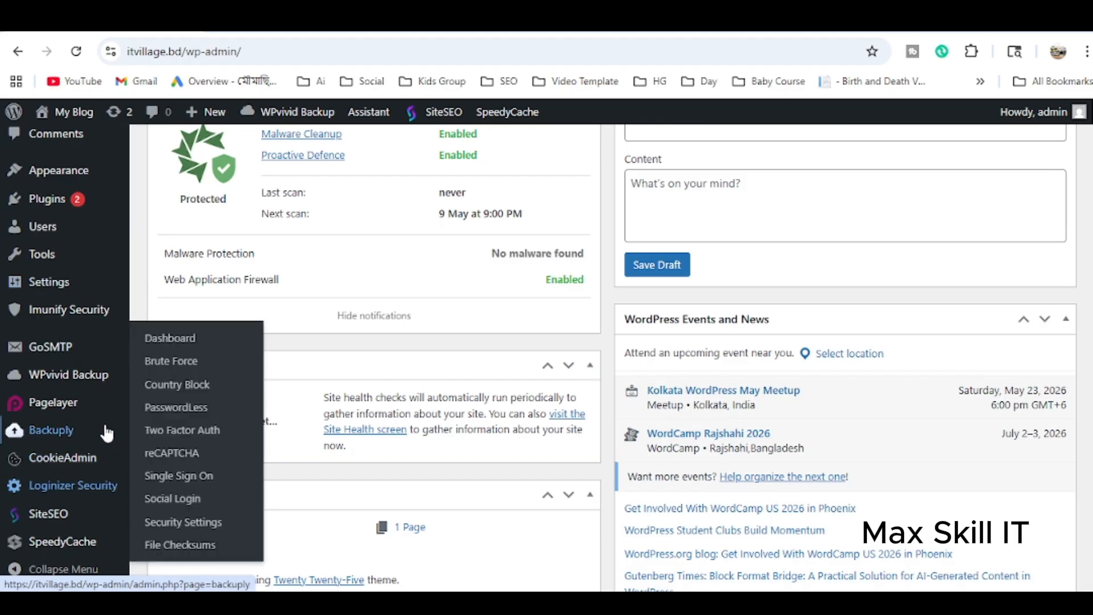
{"action": "mouse_move", "coordinate": [46, 392]}
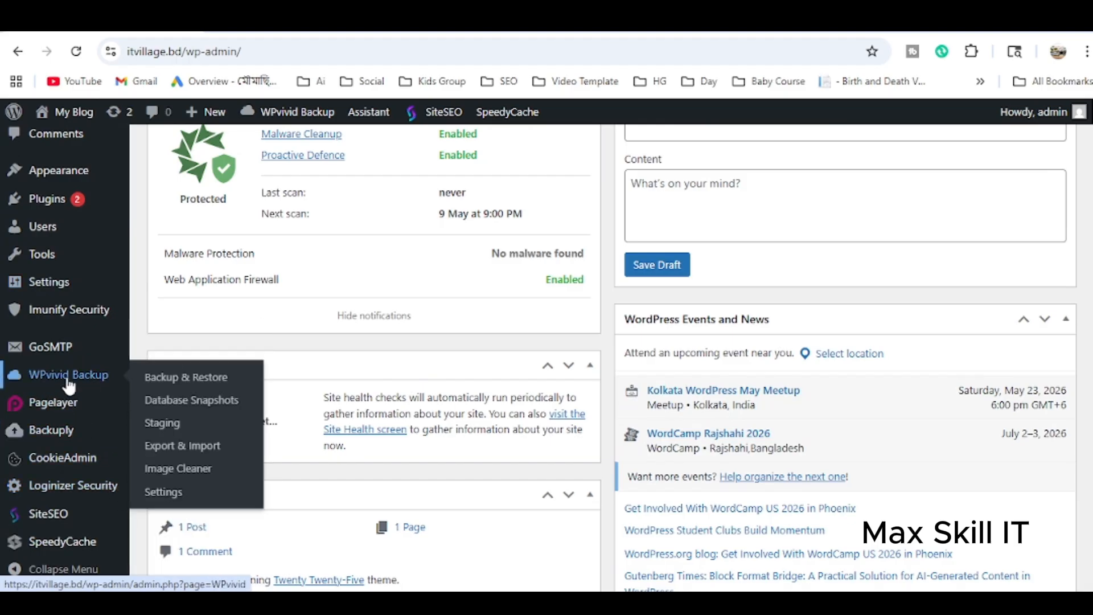
{"action": "scroll", "coordinate": [57, 387], "scroll_direction": "up", "scroll_amount": 3}
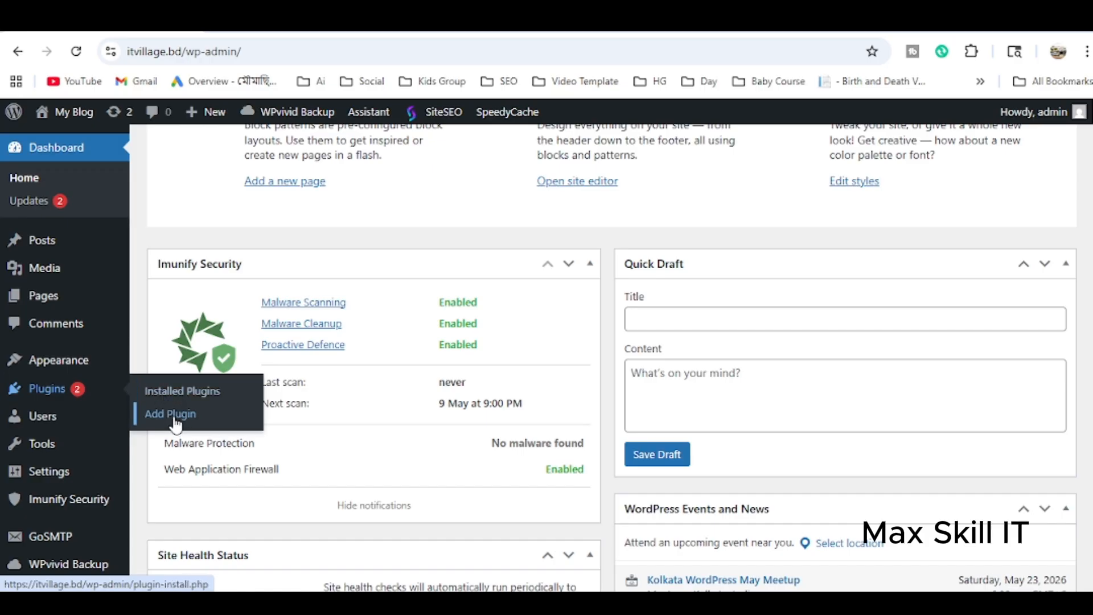
- Search for "wpvivid" among the plugins that can be added to itvillage.bd
{"action": "left_click", "coordinate": [175, 419]}
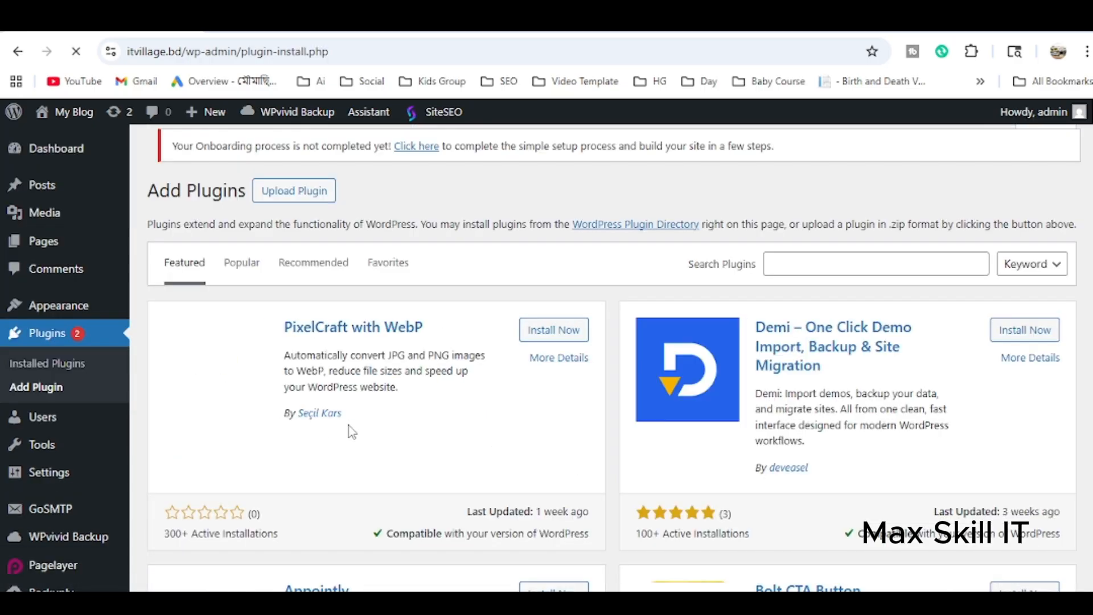
{"action": "left_click", "coordinate": [794, 270]}
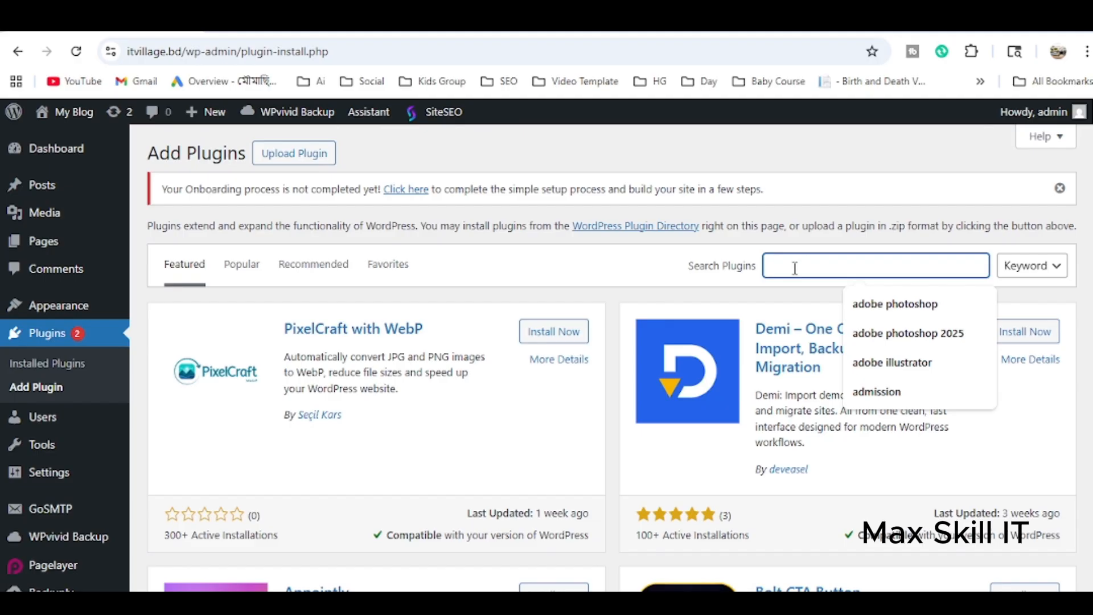
{"action": "type", "text": "wpvivid"}
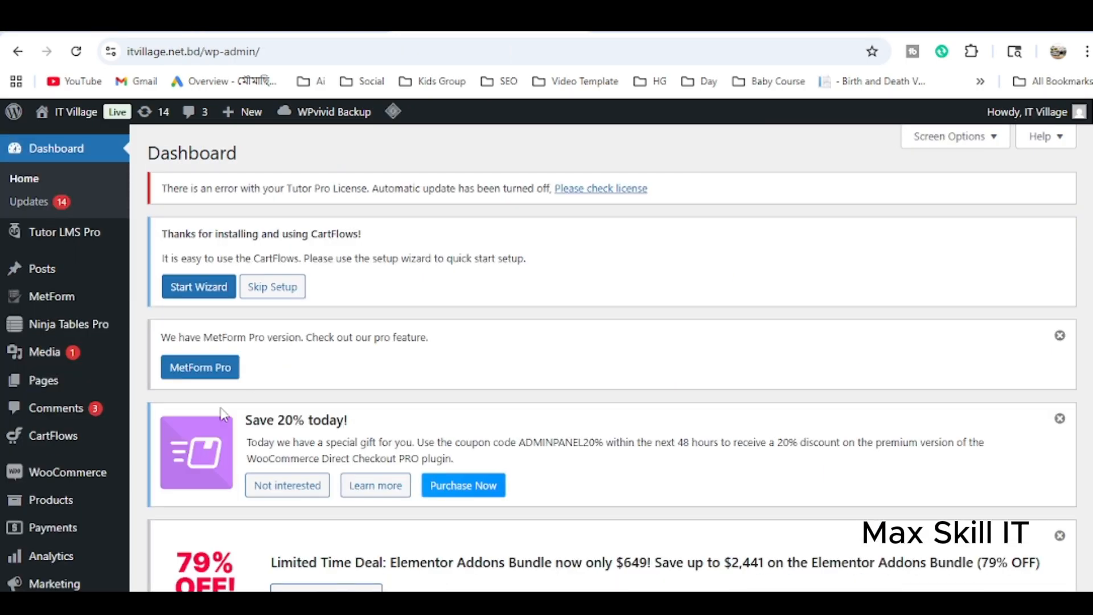
- Check the itvillage.net.bd dashboard's admin menu for the WPvivid Backup plugin
{"action": "scroll", "coordinate": [78, 488], "scroll_direction": "down", "scroll_amount": 3}
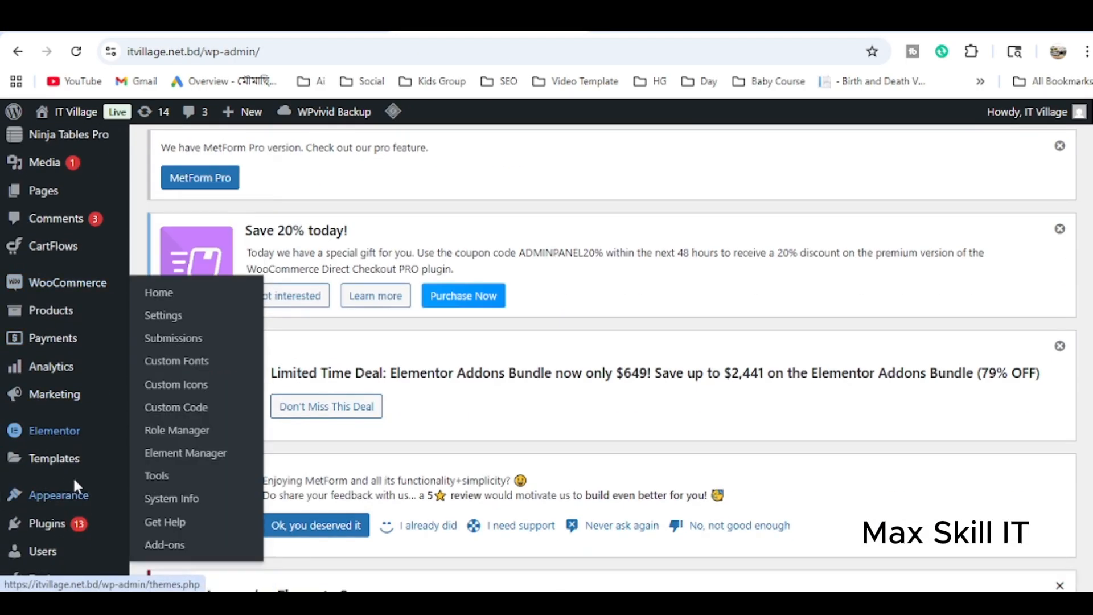
{"action": "mouse_move", "coordinate": [67, 509]}
{"action": "scroll", "coordinate": [66, 509], "scroll_direction": "down", "scroll_amount": 3}
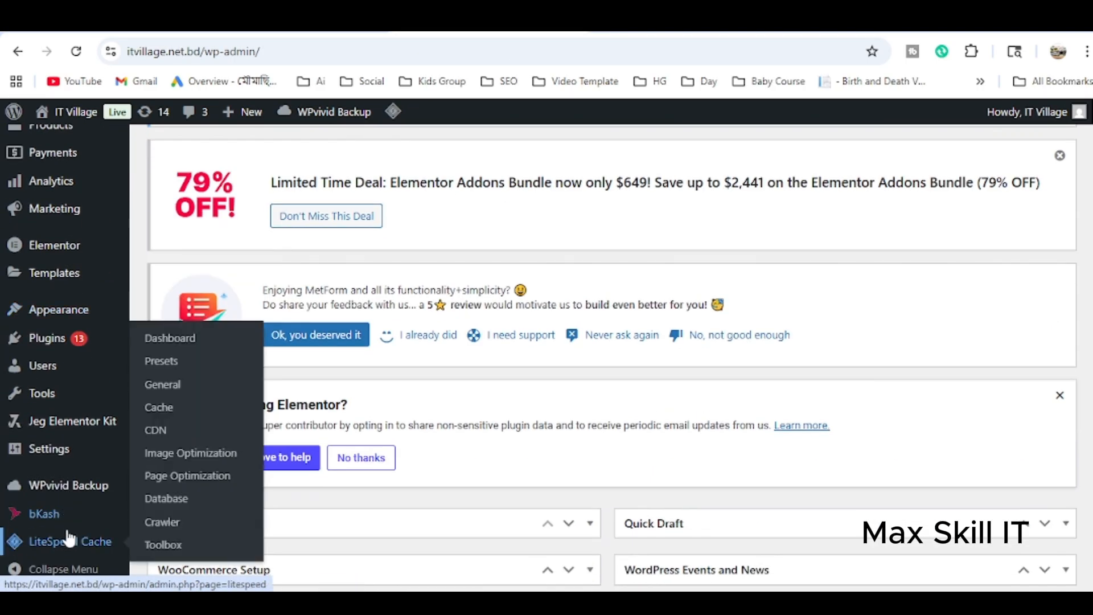
{"action": "mouse_move", "coordinate": [81, 488]}
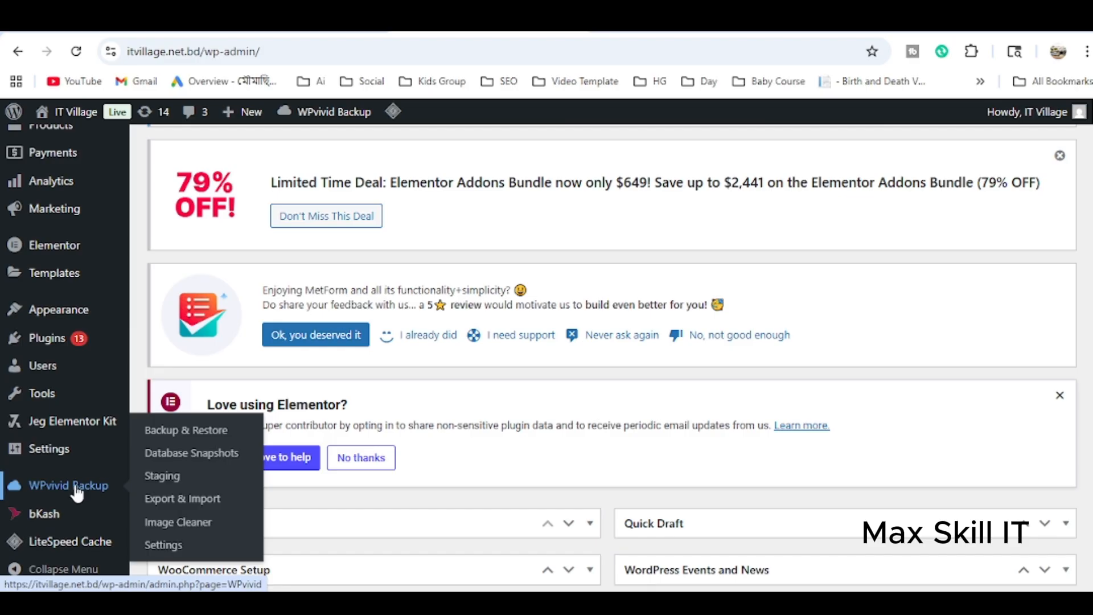
{"action": "scroll", "coordinate": [84, 490], "scroll_direction": "up", "scroll_amount": 6}
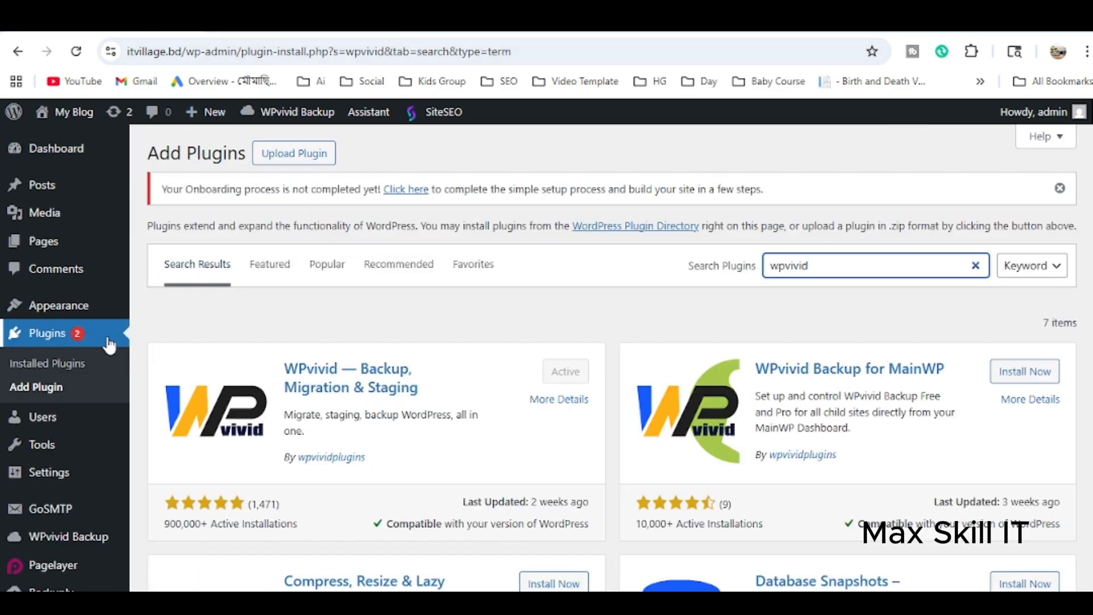
- Generate a WPvivid Backup site key on itvillage.bd with an expiry of 8 hours
{"action": "mouse_move", "coordinate": [62, 438]}
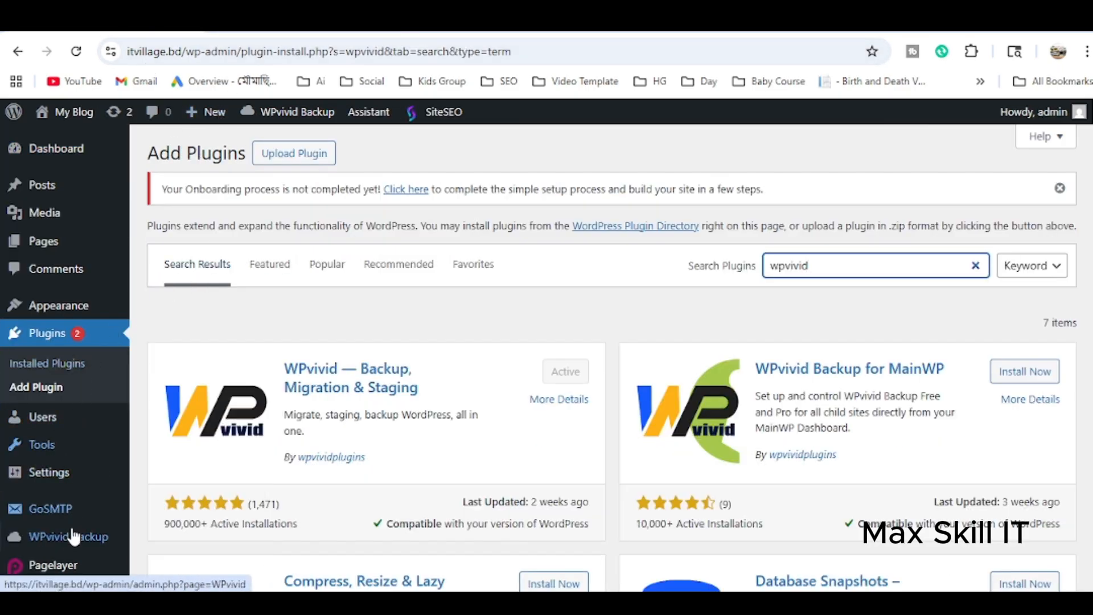
{"action": "mouse_move", "coordinate": [69, 541]}
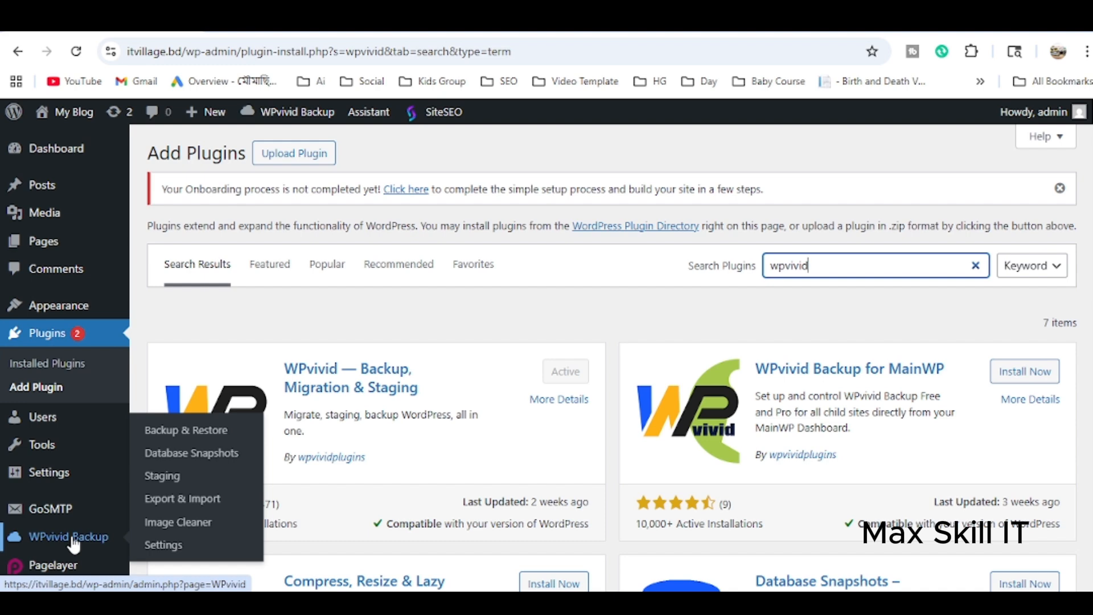
{"action": "left_click", "coordinate": [72, 538]}
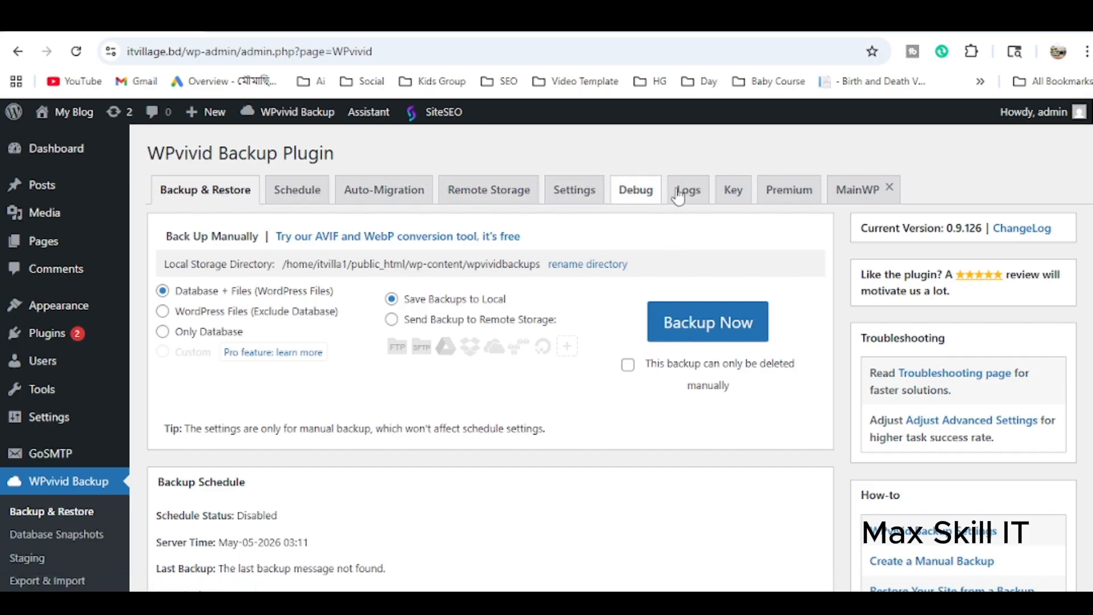
{"action": "left_click", "coordinate": [735, 193]}
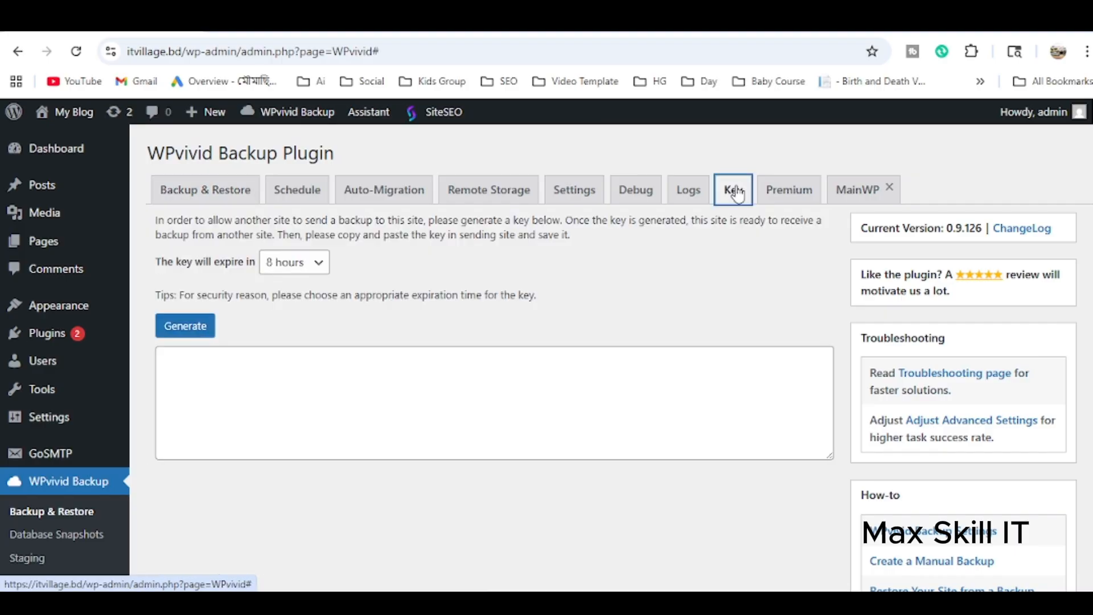
{"action": "left_click", "coordinate": [182, 329]}
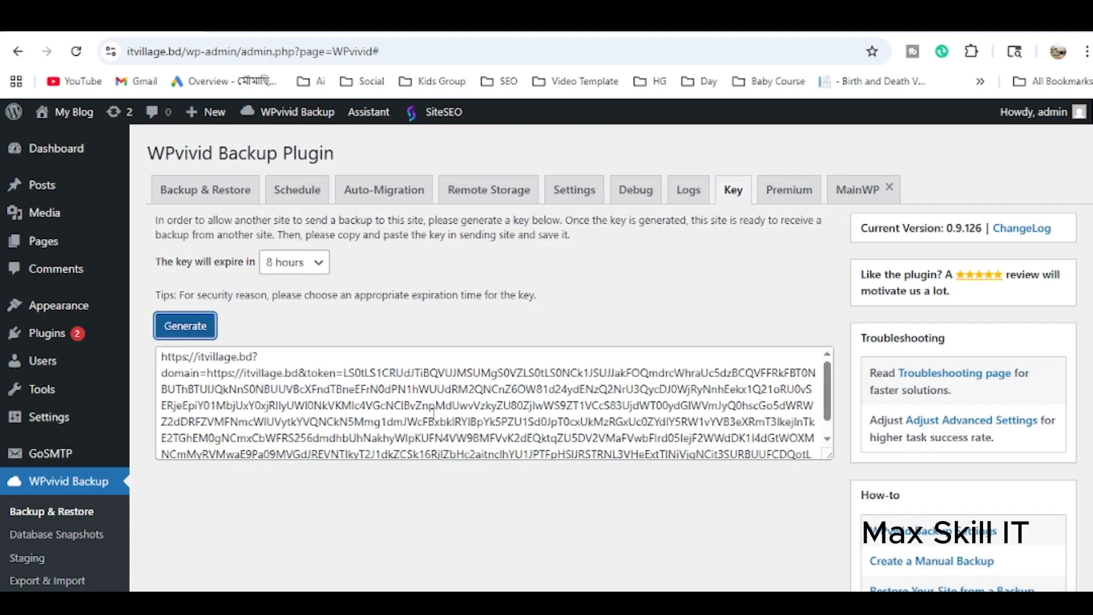
- Copy the entire generated site key from the WPvivid key page of itvillage.bd
{"action": "scroll", "coordinate": [547, 403], "scroll_direction": "down", "scroll_amount": 1}
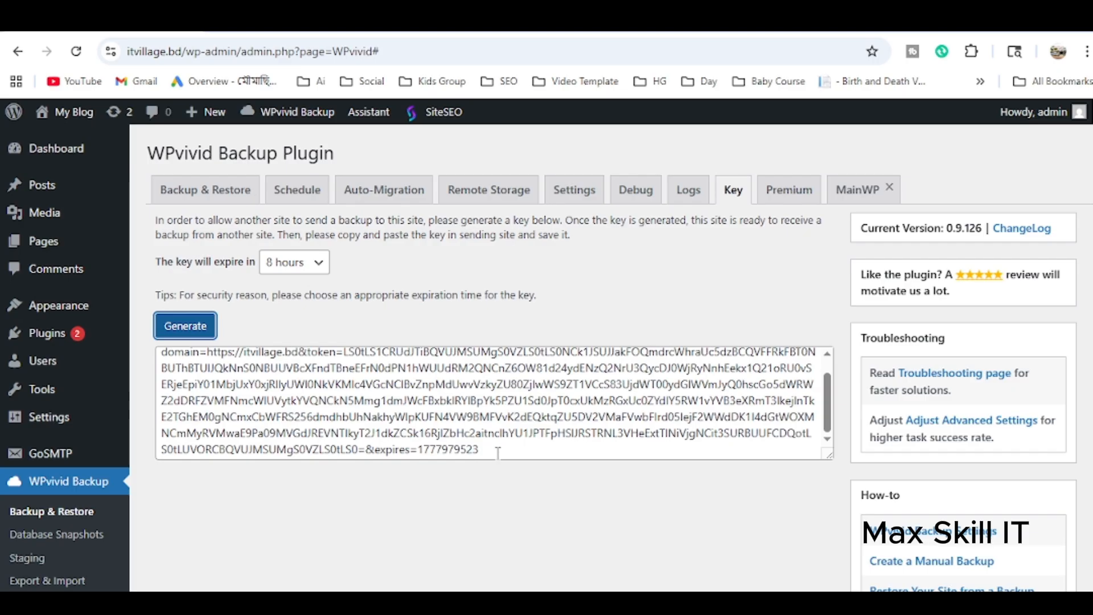
{"action": "triple_click", "coordinate": [493, 450]}
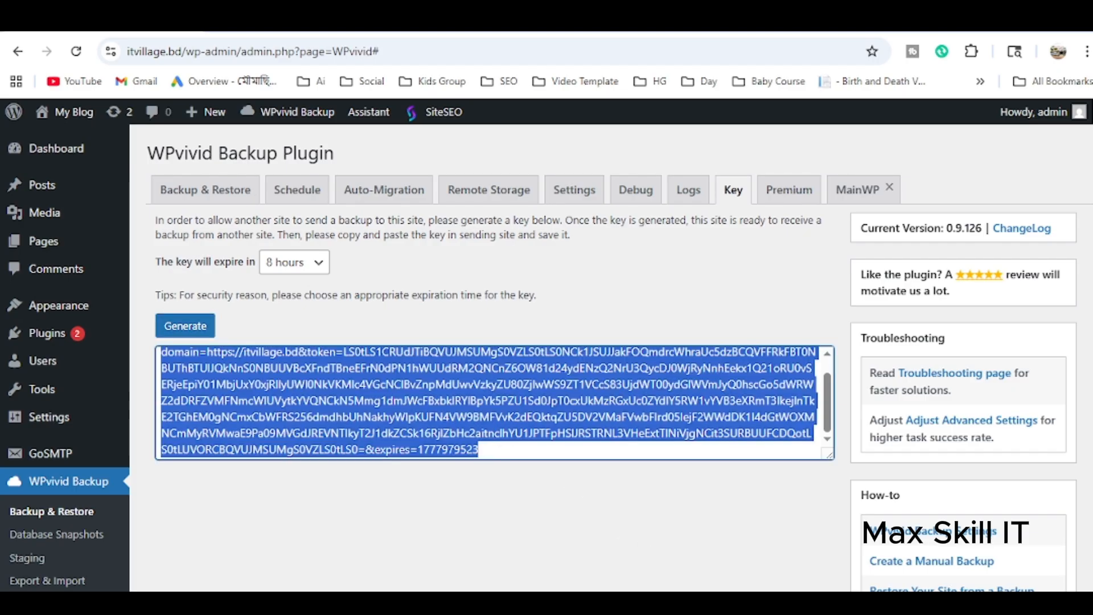
{"action": "left_click", "coordinate": [693, 435]}
{"action": "right_click", "coordinate": [485, 407]}
{"action": "left_click", "coordinate": [525, 249]}
{"action": "left_click", "coordinate": [422, 225]}
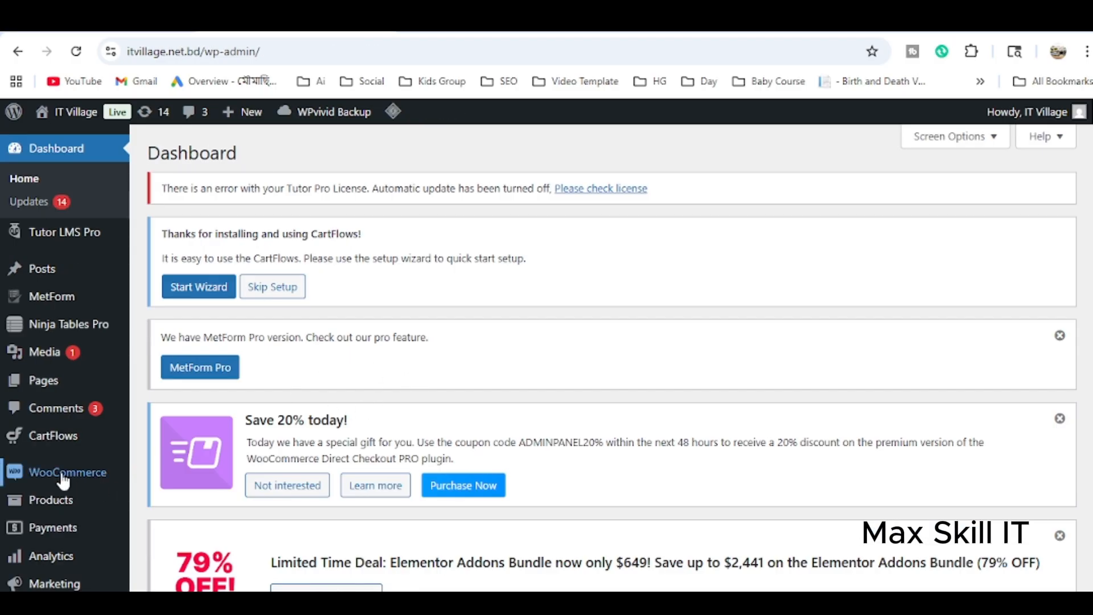
- Open WPvivid Backup's Auto-Migration page on the itvillage.net.bd dashboard
{"action": "scroll", "coordinate": [63, 481], "scroll_direction": "down", "scroll_amount": 5}
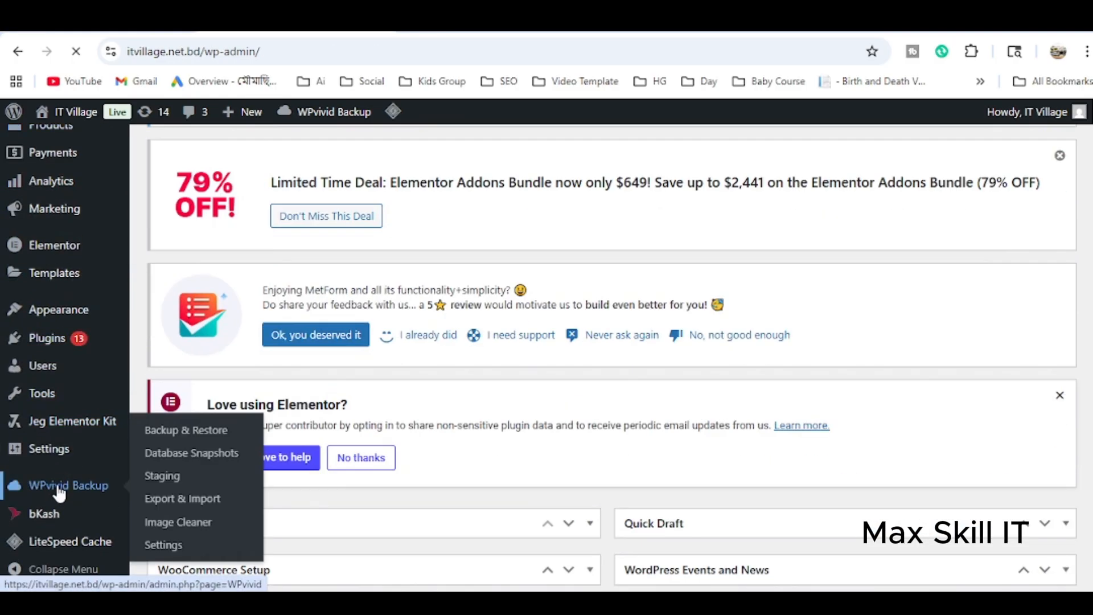
{"action": "left_click", "coordinate": [60, 490]}
{"action": "scroll", "coordinate": [484, 453], "scroll_direction": "down", "scroll_amount": 5}
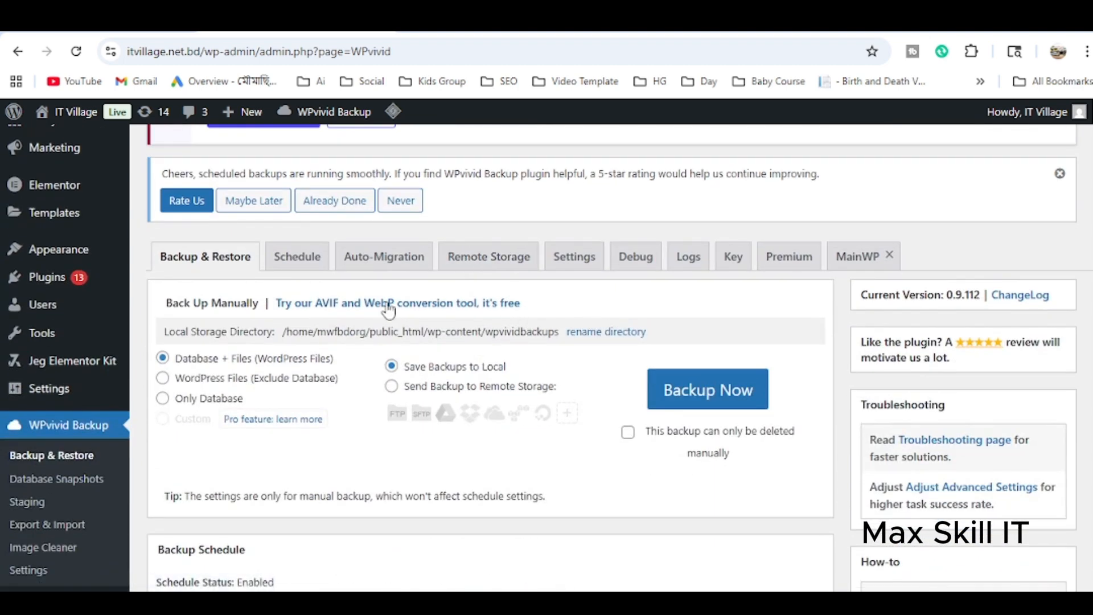
{"action": "left_click", "coordinate": [373, 259]}
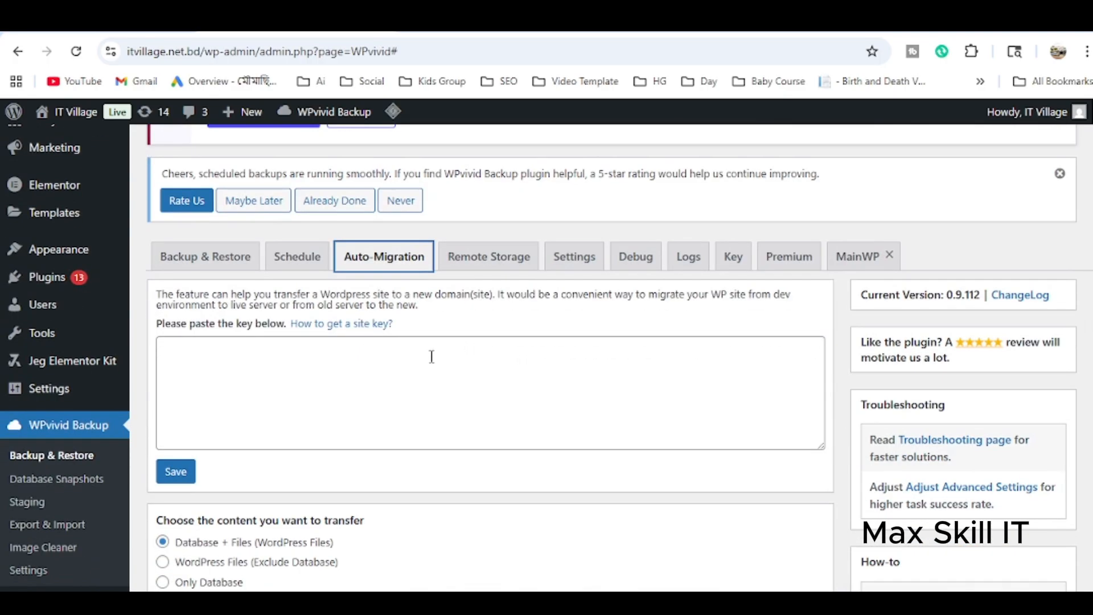
- Paste the copied site key into the Auto-Migration key field and save it
{"action": "left_click", "coordinate": [309, 365]}
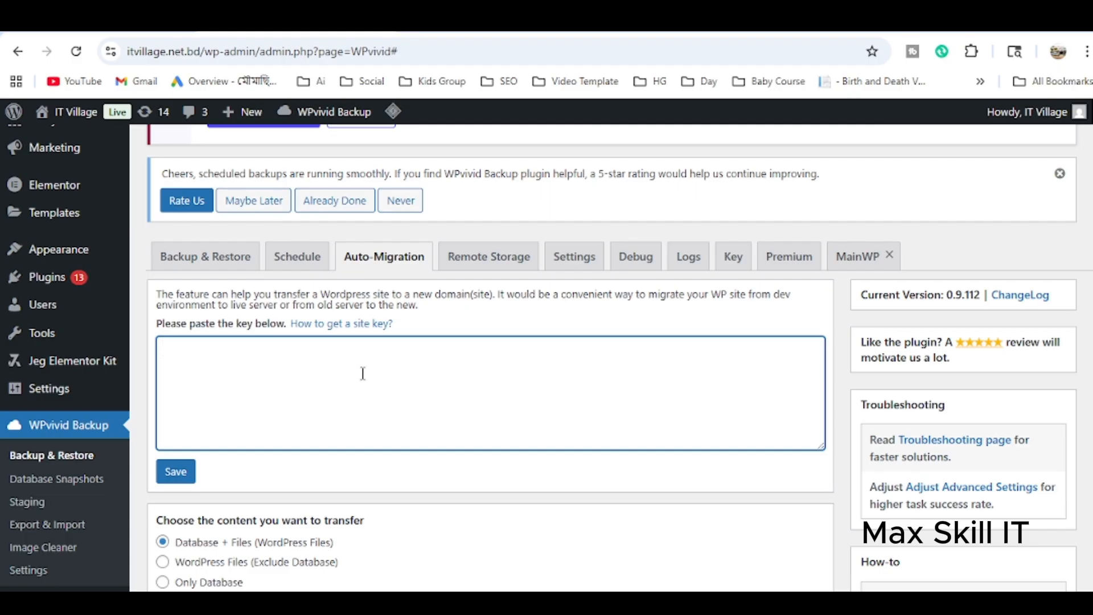
{"action": "key", "text": "ctrl+v"}
{"action": "scroll", "coordinate": [309, 474], "scroll_direction": "down", "scroll_amount": 3}
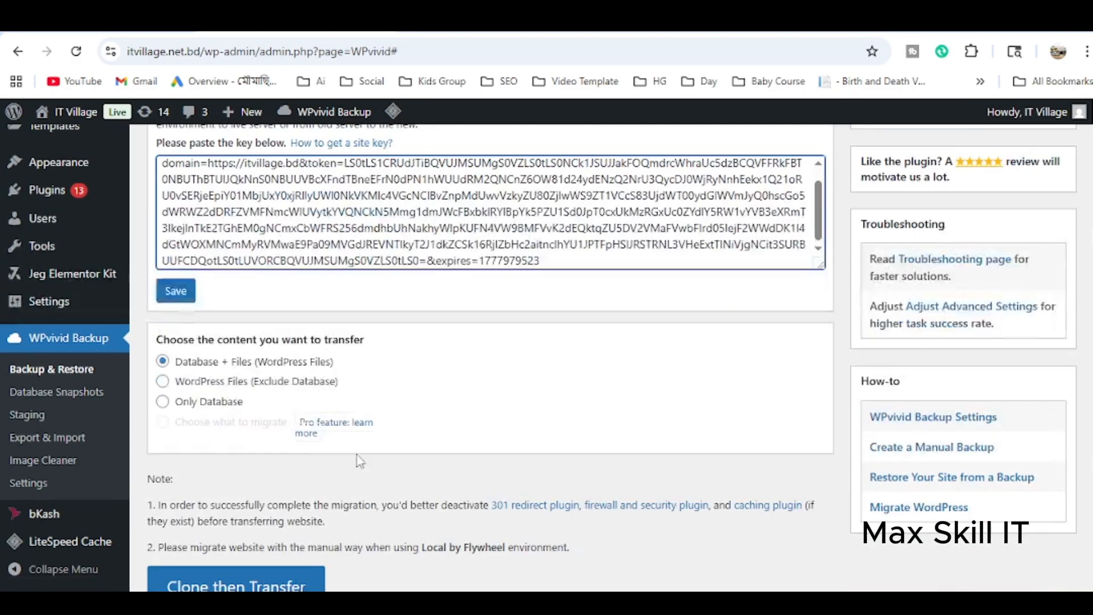
{"action": "left_click", "coordinate": [183, 284]}
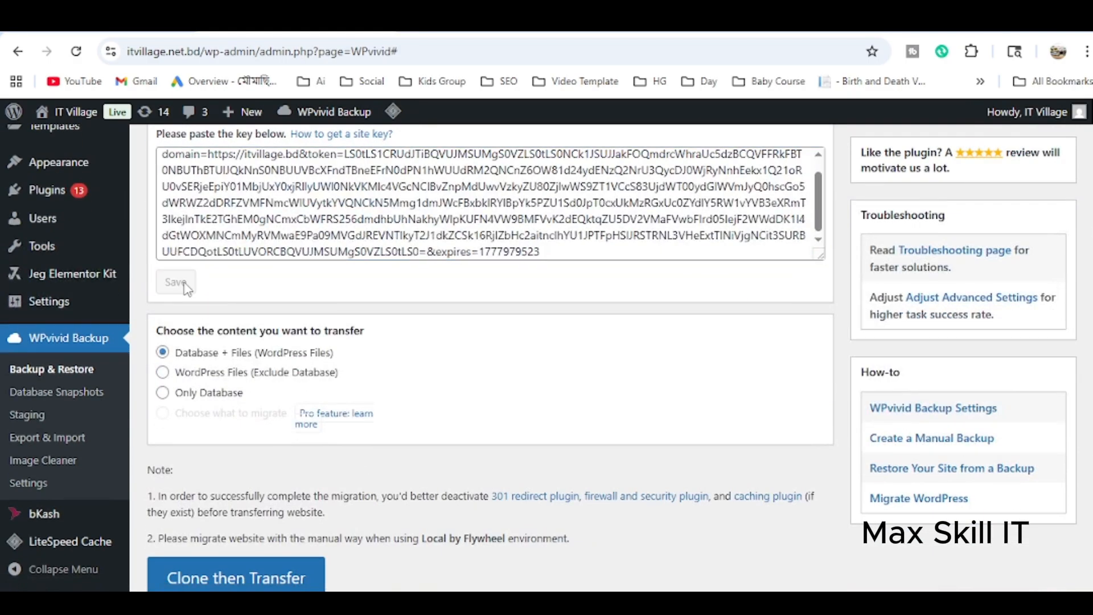
- Review the Auto-Migration page's connection status, transfer content options and the note about deactivating redirect, security and caching plugins
{"action": "scroll", "coordinate": [420, 321], "scroll_direction": "up", "scroll_amount": 3}
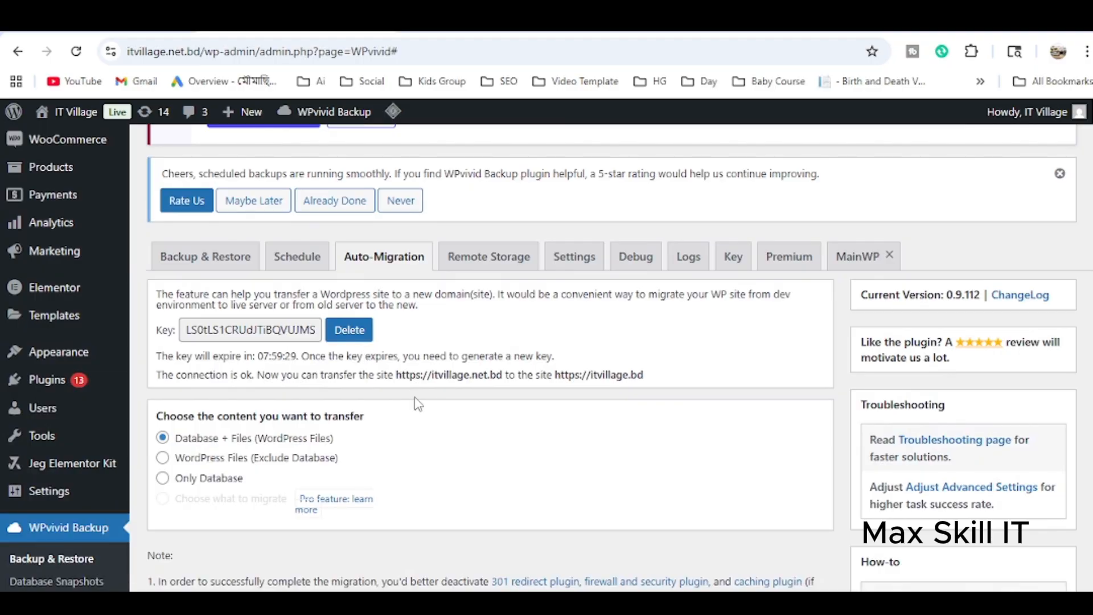
{"action": "scroll", "coordinate": [419, 403], "scroll_direction": "down", "scroll_amount": 3}
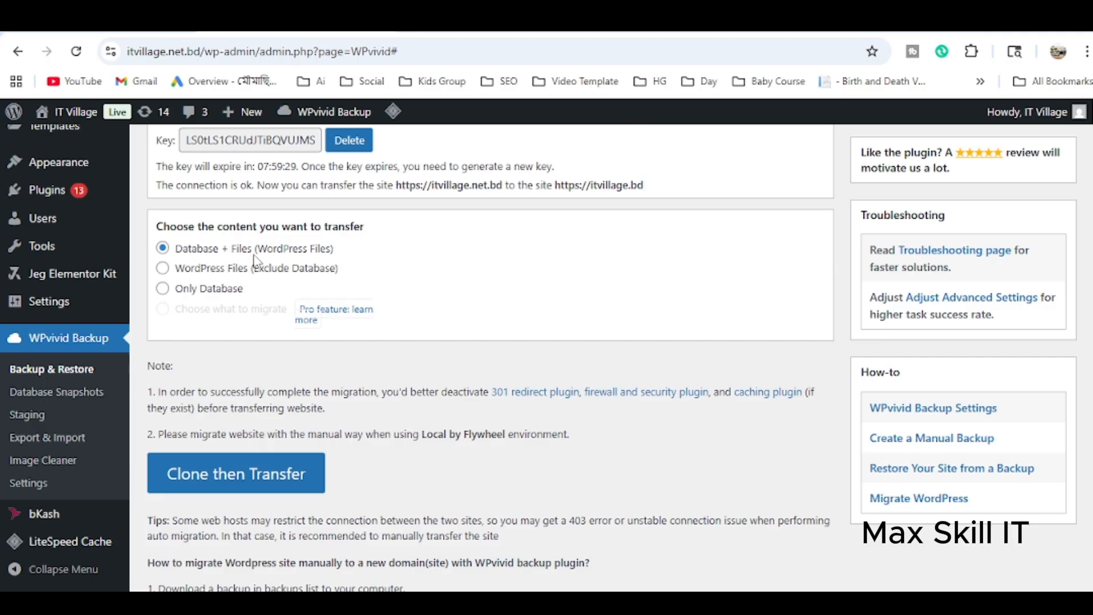
{"action": "scroll", "coordinate": [403, 318], "scroll_direction": "down", "scroll_amount": 4}
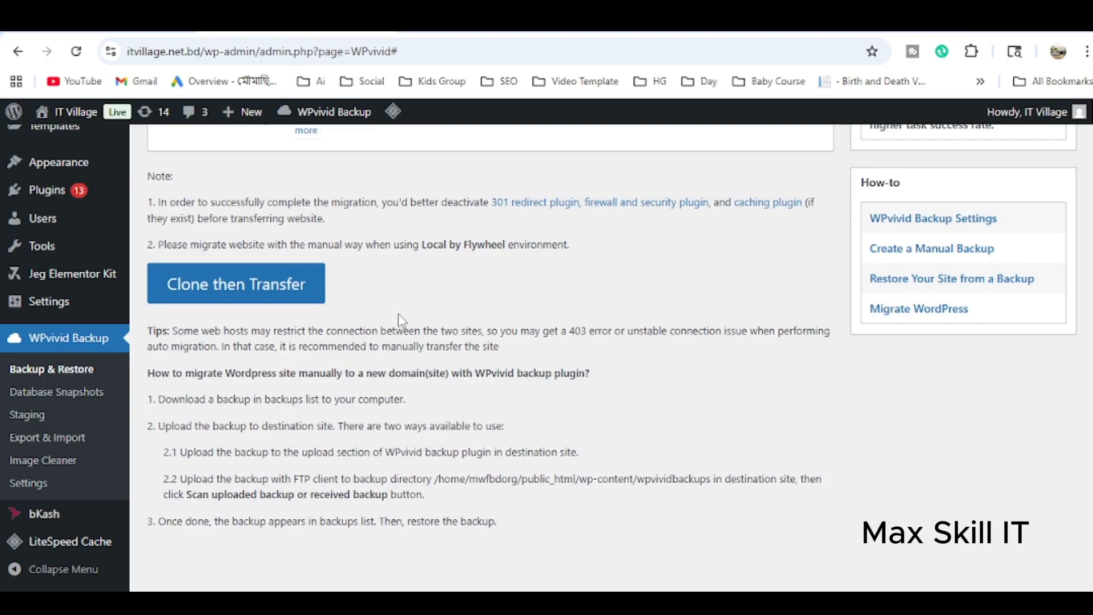
{"action": "scroll", "coordinate": [402, 321], "scroll_direction": "up", "scroll_amount": 3}
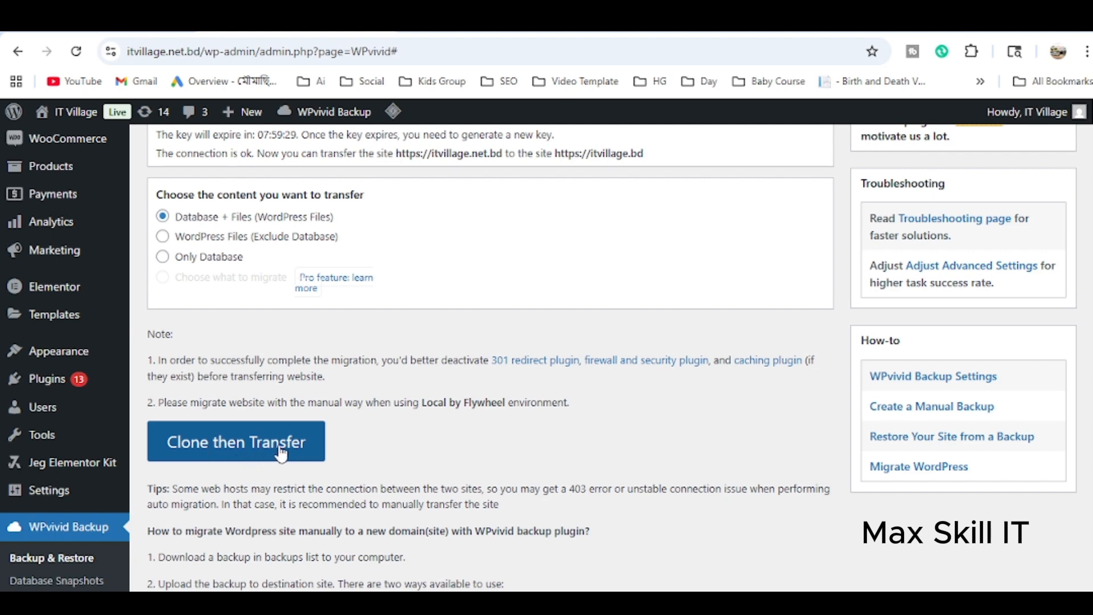
{"action": "left_click_drag", "start_coordinate": [156, 360], "coordinate": [407, 376]}
{"action": "left_click", "coordinate": [341, 380]}
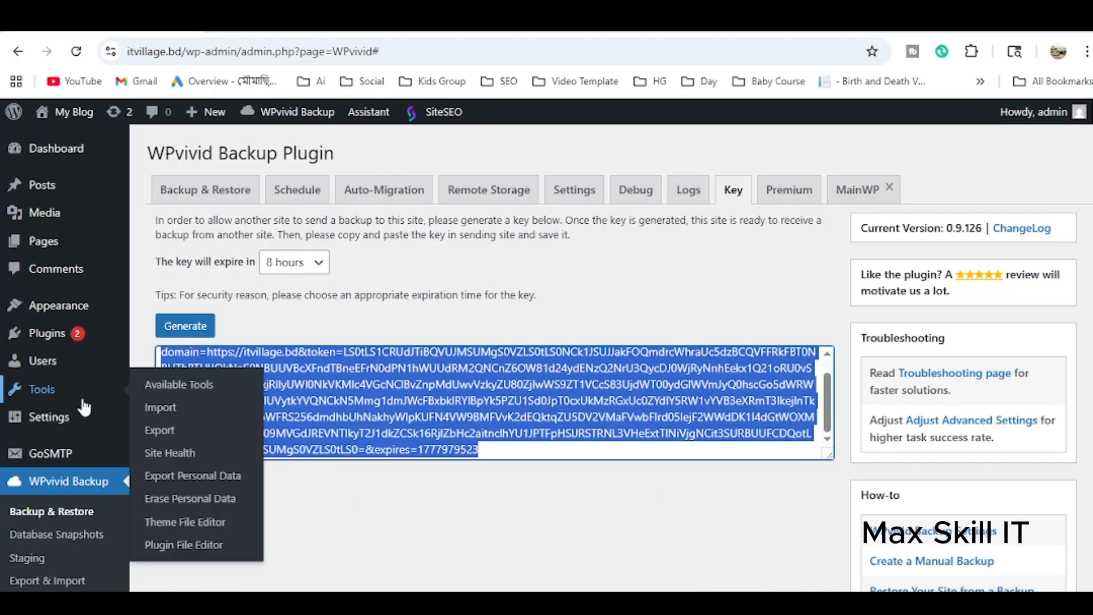
- Switch to the itvillage.bd dashboard and check its installed plugins list for redirect, firewall, security and caching plugins
{"action": "scroll", "coordinate": [74, 412], "scroll_direction": "down", "scroll_amount": 3}
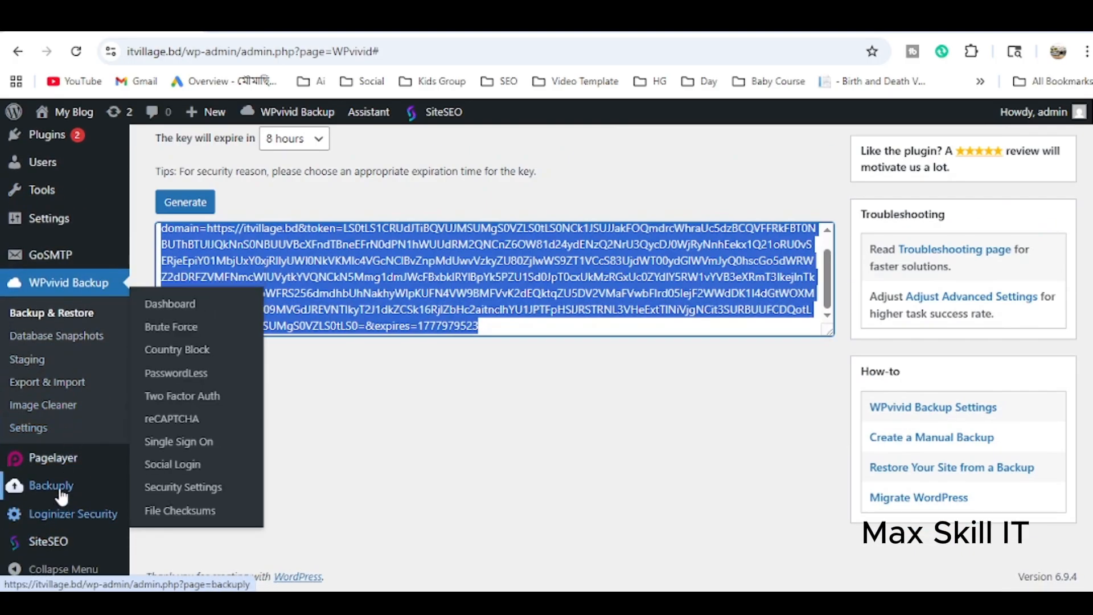
{"action": "scroll", "coordinate": [59, 393], "scroll_direction": "up", "scroll_amount": 3}
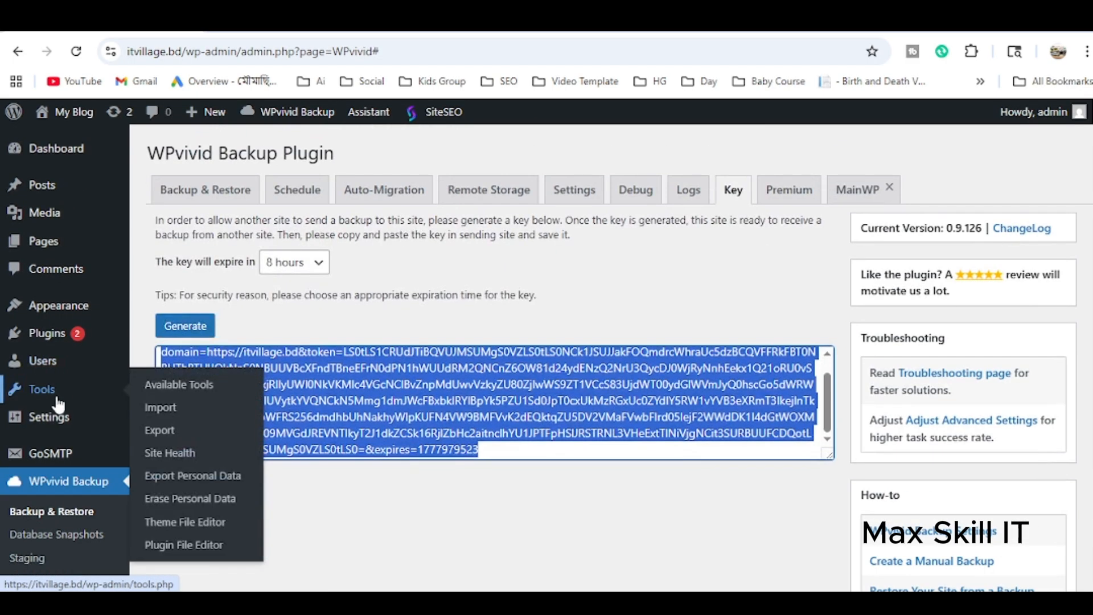
{"action": "mouse_move", "coordinate": [57, 336]}
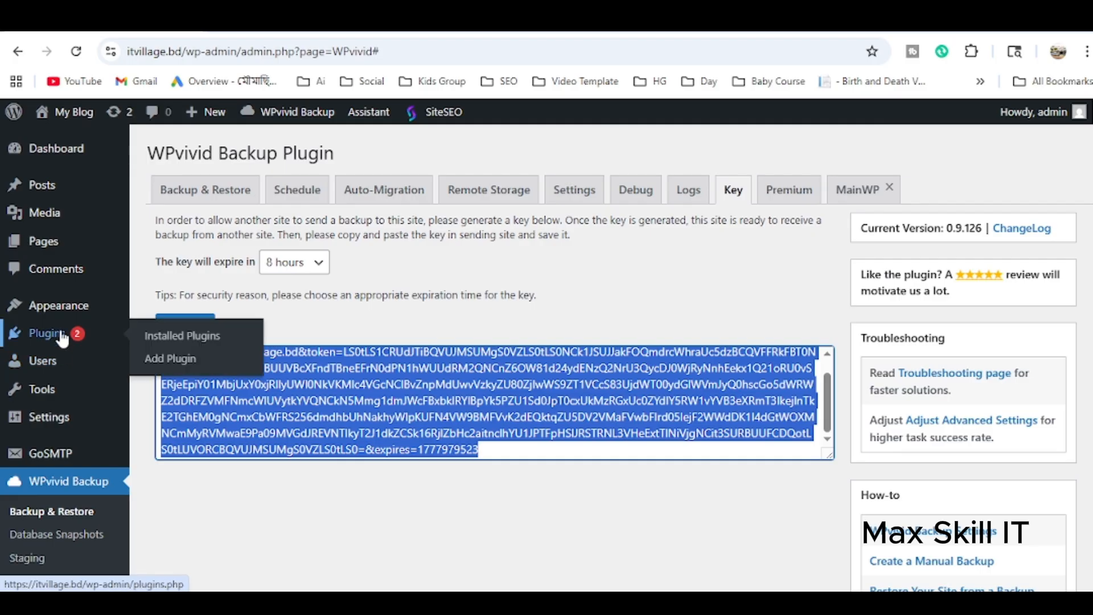
{"action": "left_click", "coordinate": [170, 340]}
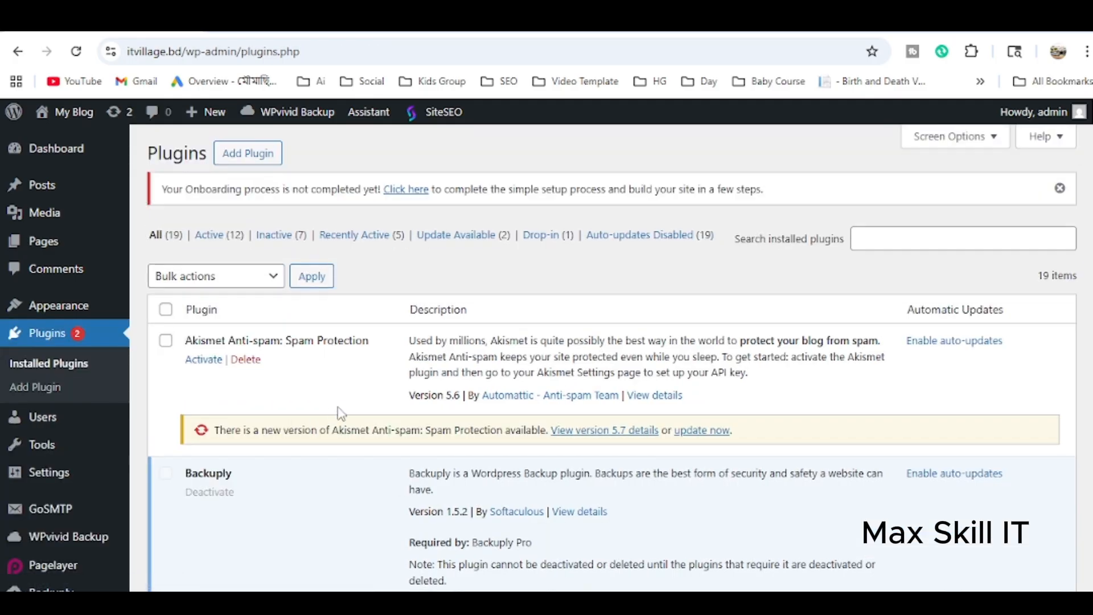
{"action": "scroll", "coordinate": [285, 404], "scroll_direction": "down", "scroll_amount": 10}
{"action": "scroll", "coordinate": [254, 397], "scroll_direction": "down", "scroll_amount": 10}
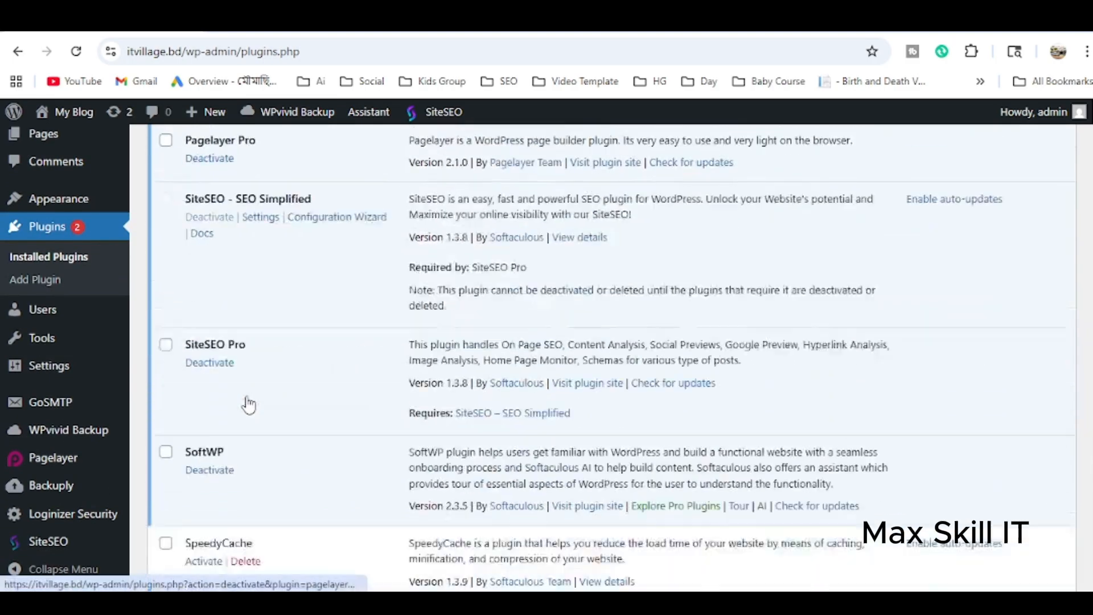
{"action": "scroll", "coordinate": [227, 361], "scroll_direction": "down", "scroll_amount": 3}
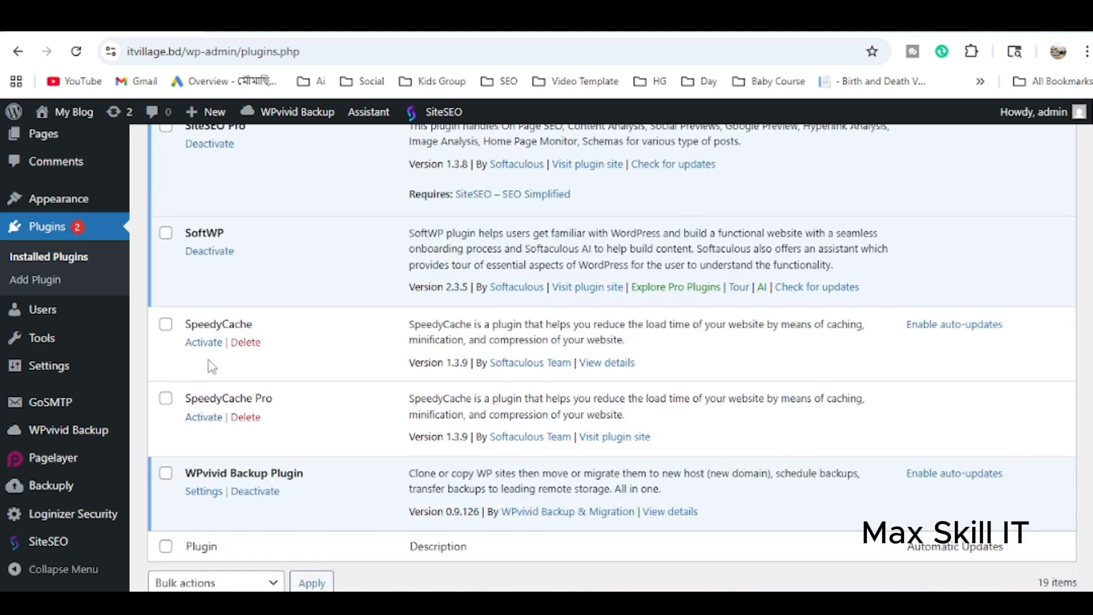
{"action": "scroll", "coordinate": [245, 367], "scroll_direction": "up", "scroll_amount": 8}
{"action": "scroll", "coordinate": [252, 373], "scroll_direction": "up", "scroll_amount": 10}
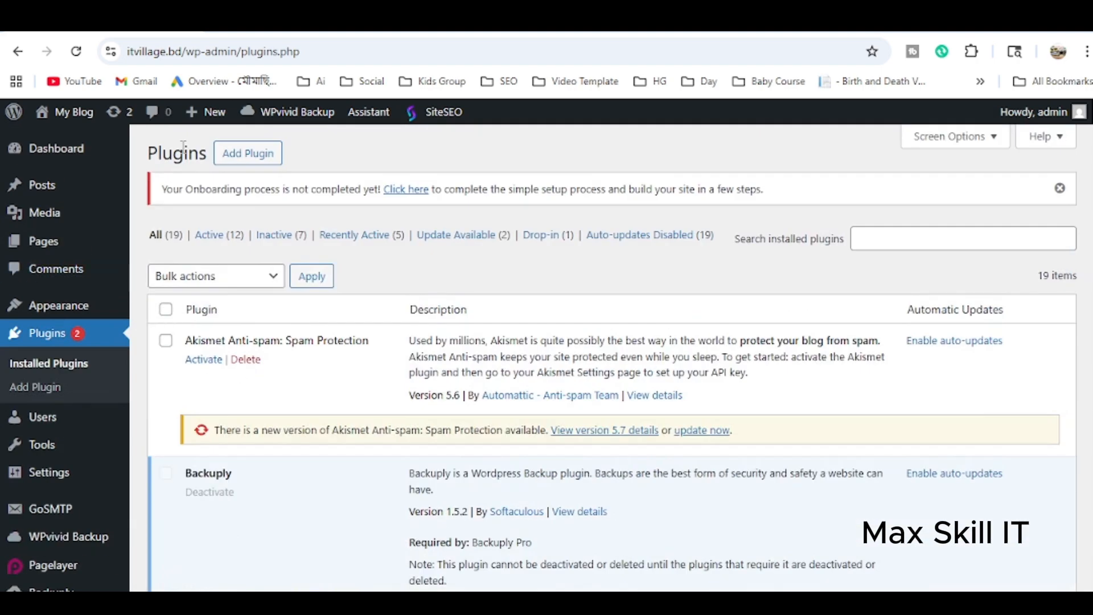
- Return to itvillage.net.bd, clone and transfer its Database + Files content to itvillage.bd, and monitor the transfer until it ends
{"action": "left_click", "coordinate": [74, 155]}
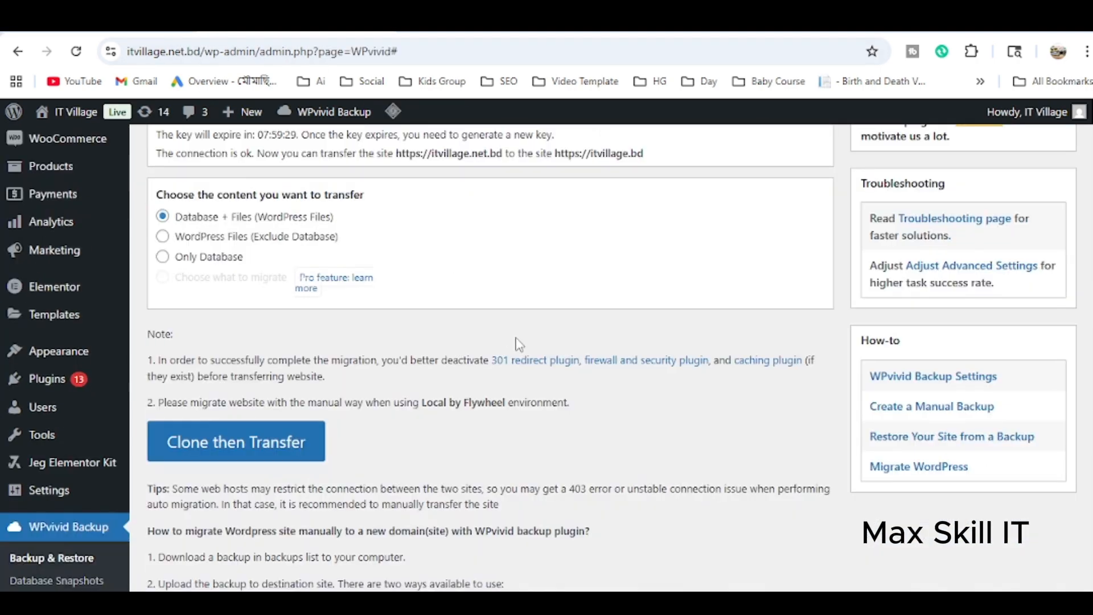
{"action": "scroll", "coordinate": [364, 344], "scroll_direction": "down", "scroll_amount": 3}
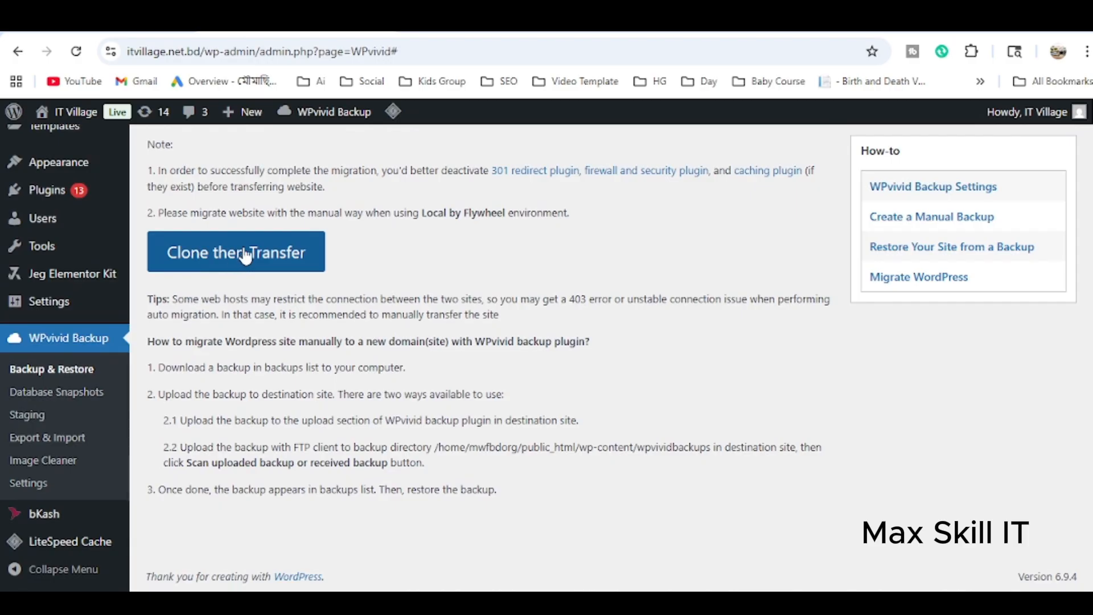
{"action": "left_click", "coordinate": [245, 258]}
{"action": "scroll", "coordinate": [476, 382], "scroll_direction": "up", "scroll_amount": 3}
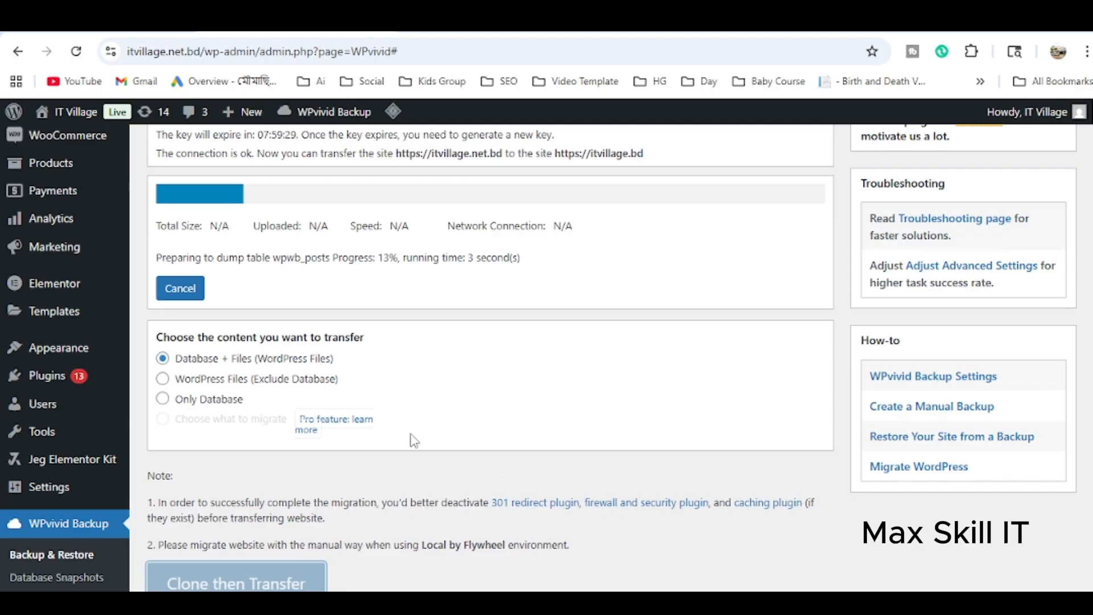
{"action": "scroll", "coordinate": [469, 373], "scroll_direction": "up", "scroll_amount": 3}
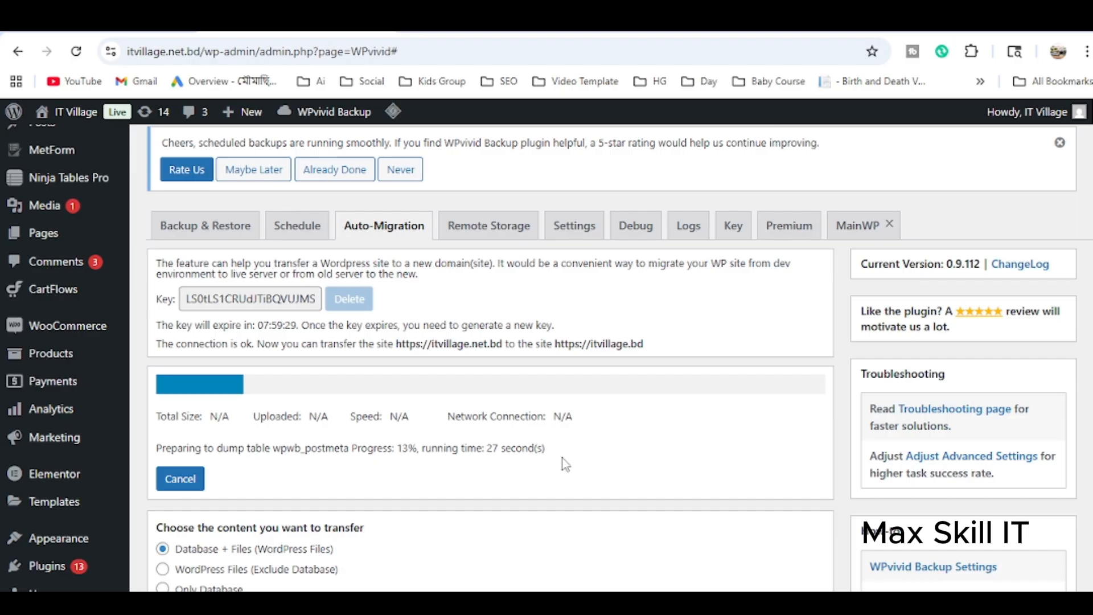
{"action": "scroll", "coordinate": [566, 464], "scroll_direction": "down", "scroll_amount": 3}
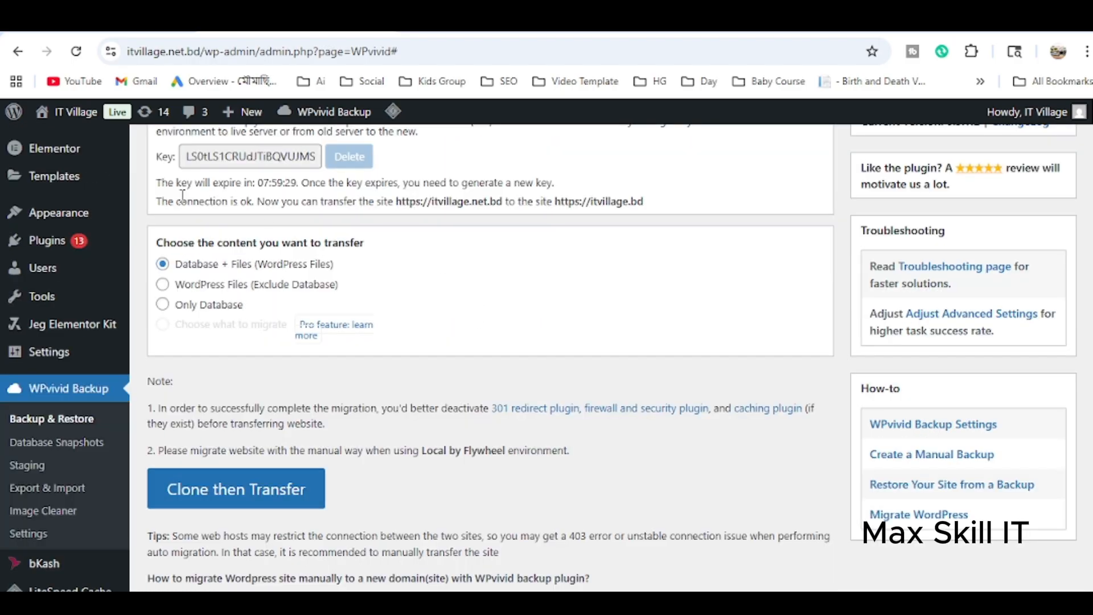
{"action": "scroll", "coordinate": [516, 380], "scroll_direction": "down", "scroll_amount": 3}
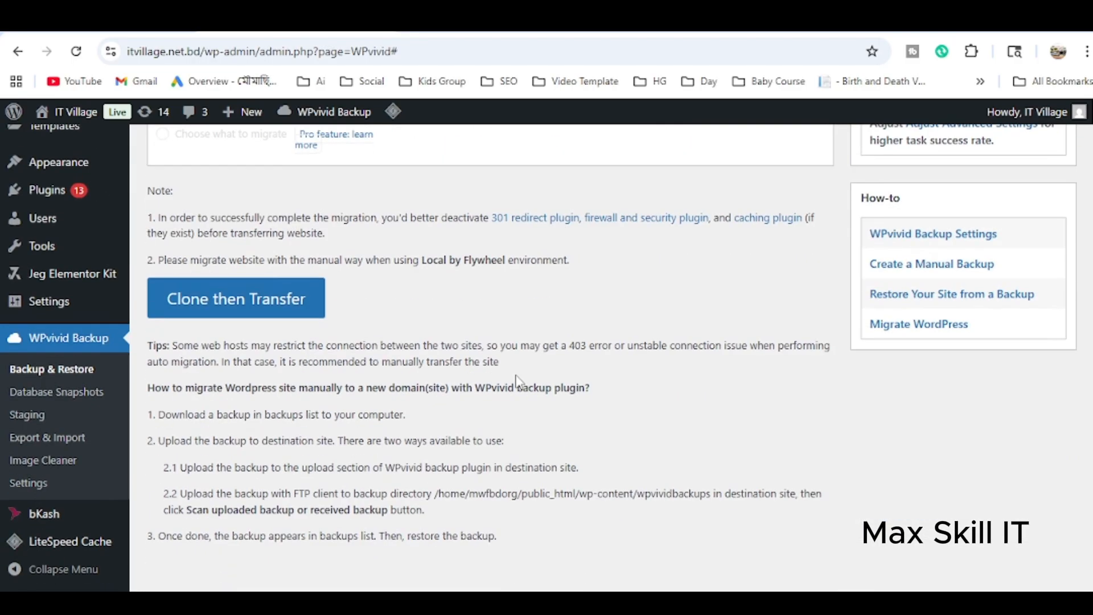
{"action": "scroll", "coordinate": [519, 381], "scroll_direction": "up", "scroll_amount": 4}
{"action": "scroll", "coordinate": [519, 382], "scroll_direction": "up", "scroll_amount": 2}
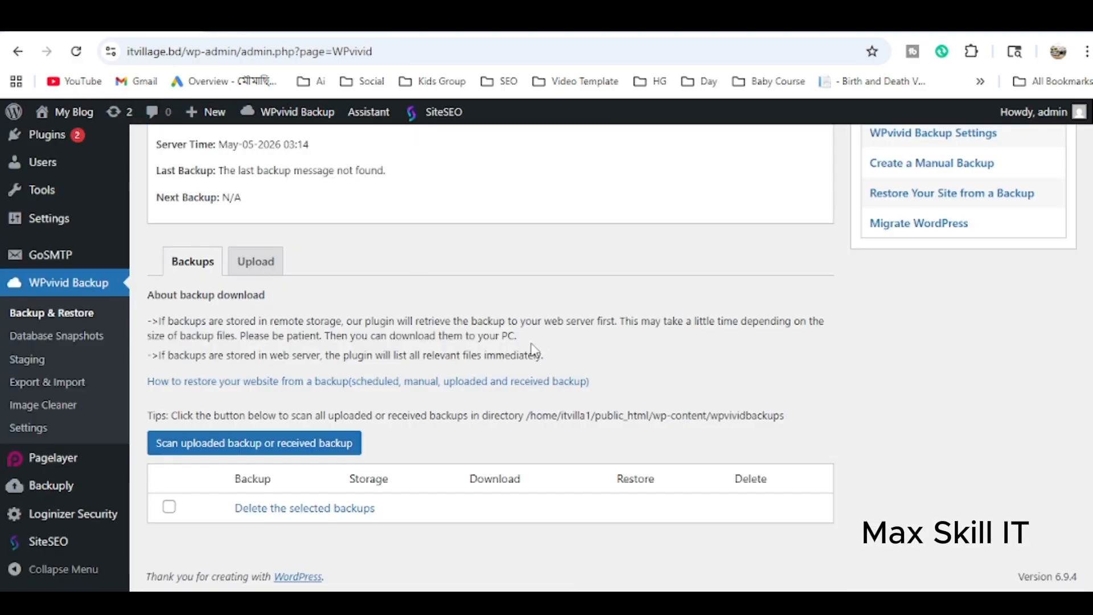
- On itvillage.bd's WPvivid Backup & Restore page, scan for uploaded or received backups
{"action": "scroll", "coordinate": [535, 348], "scroll_direction": "up", "scroll_amount": 7}
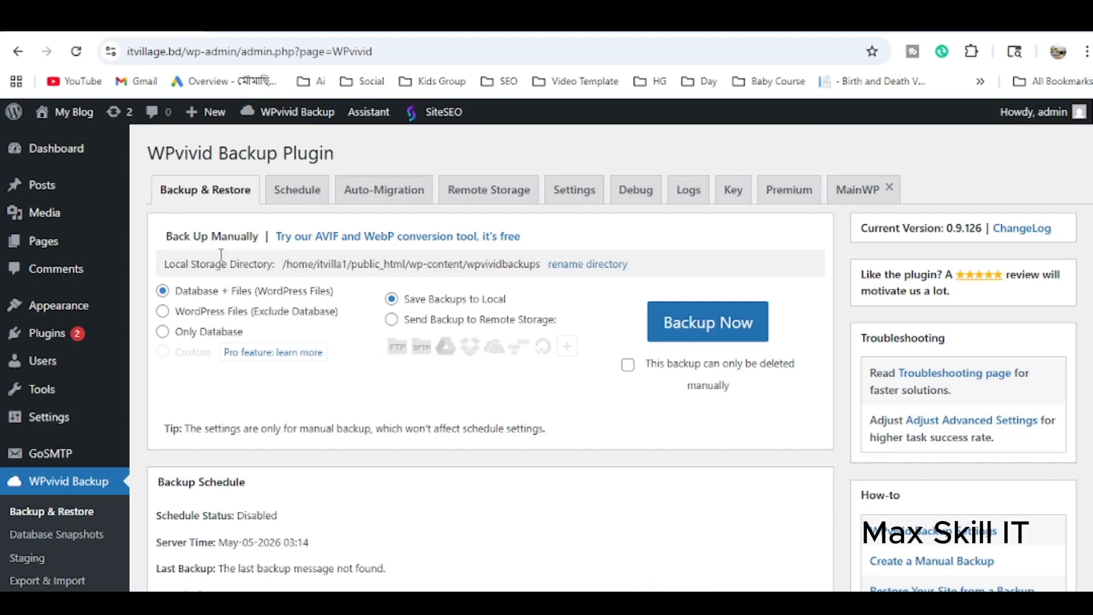
{"action": "scroll", "coordinate": [358, 336], "scroll_direction": "down", "scroll_amount": 6}
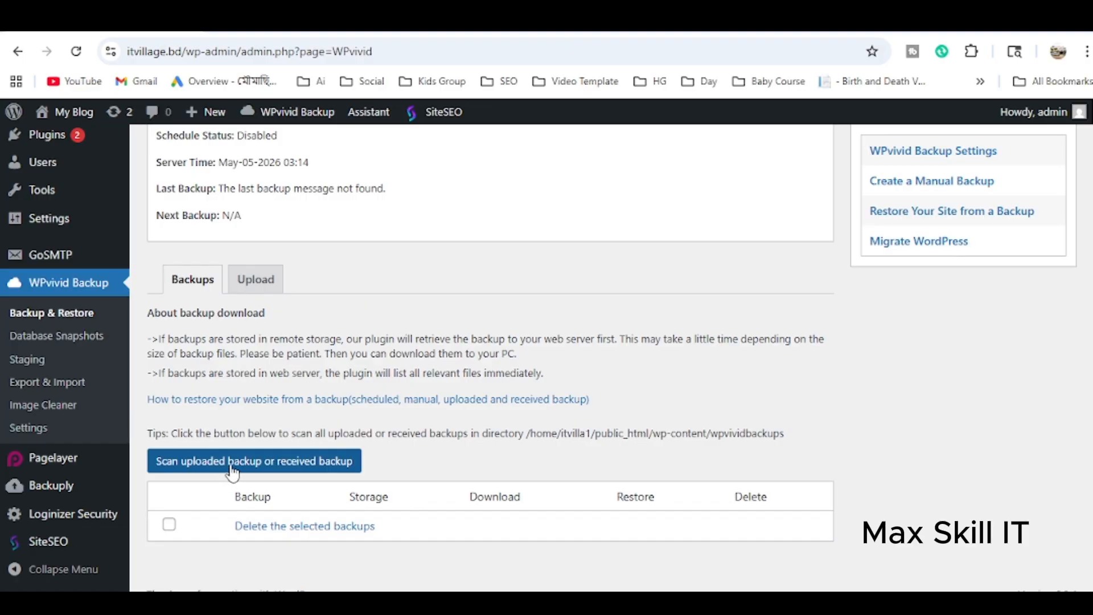
{"action": "left_click", "coordinate": [284, 466]}
{"action": "scroll", "coordinate": [510, 406], "scroll_direction": "down", "scroll_amount": 3}
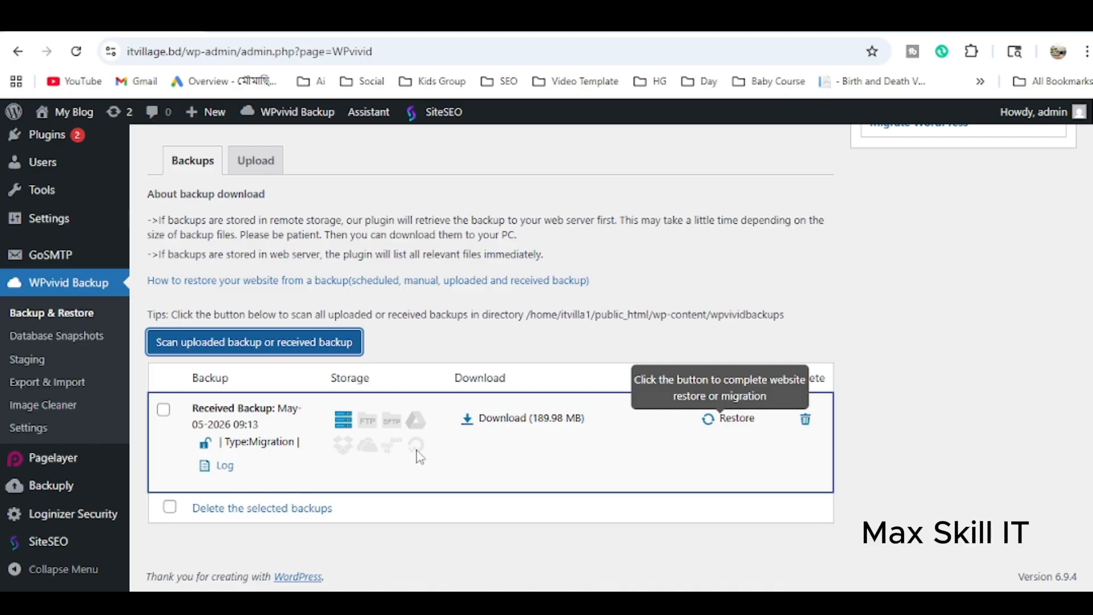
- Restore the received migration backup on itvillage.bd, confirming the restore and acknowledging its completion
{"action": "left_click", "coordinate": [735, 422]}
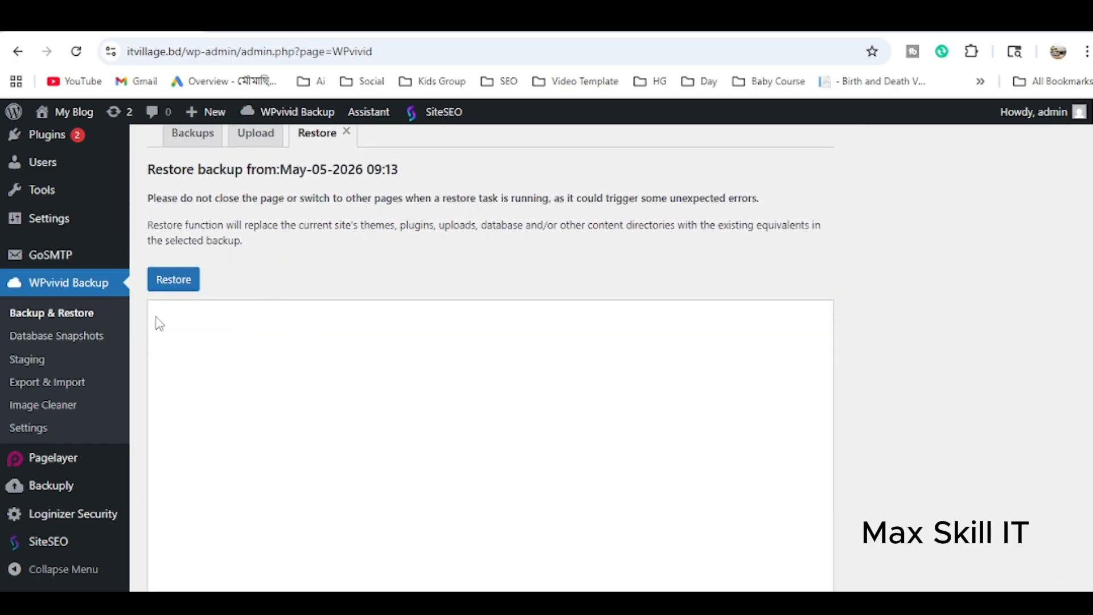
{"action": "left_click", "coordinate": [178, 285]}
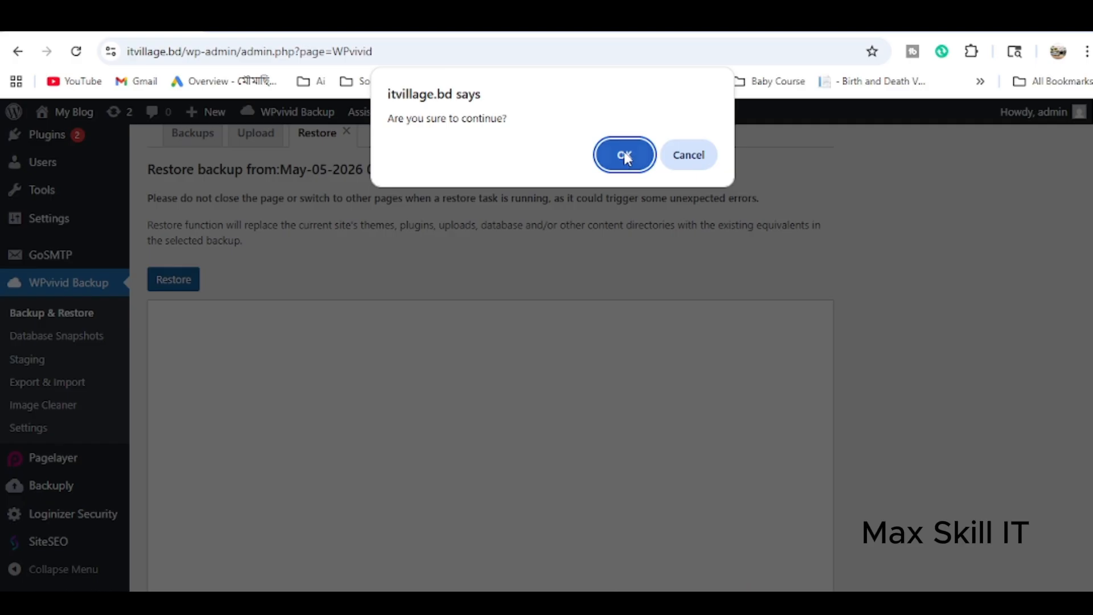
{"action": "left_click", "coordinate": [624, 156]}
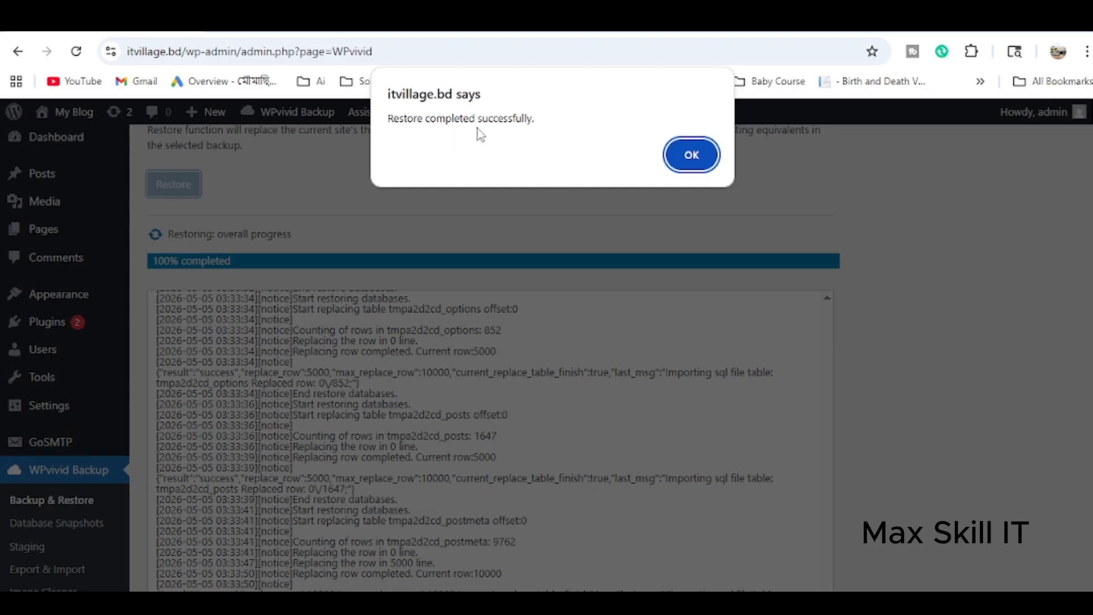
{"action": "left_click", "coordinate": [679, 155]}
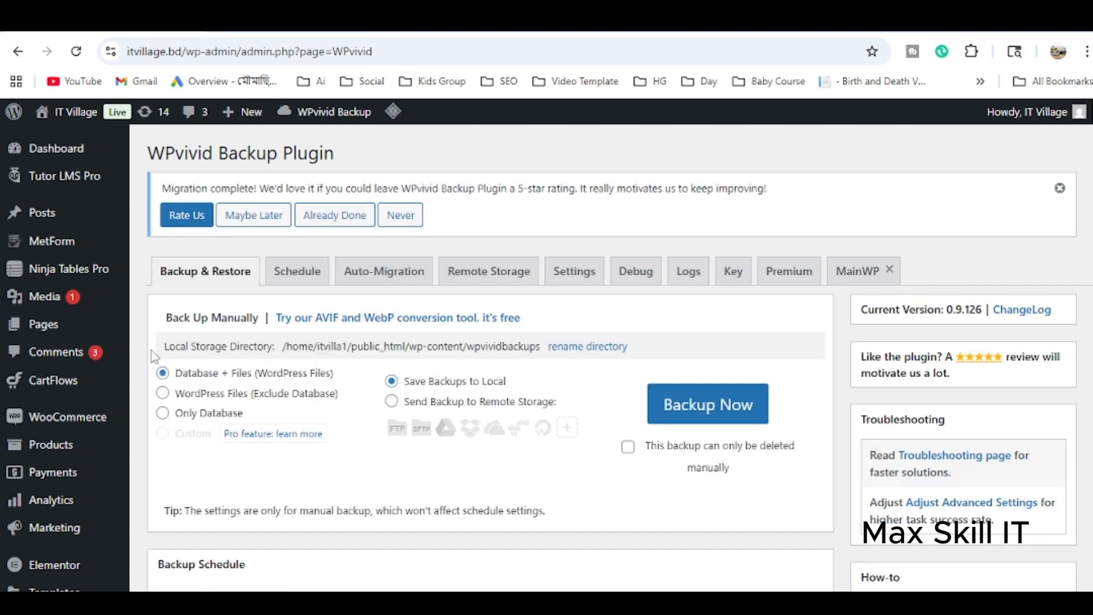
- Look through the restored itvillage.bd admin menu and backups list for the migrated site's content
{"action": "mouse_move", "coordinate": [74, 268]}
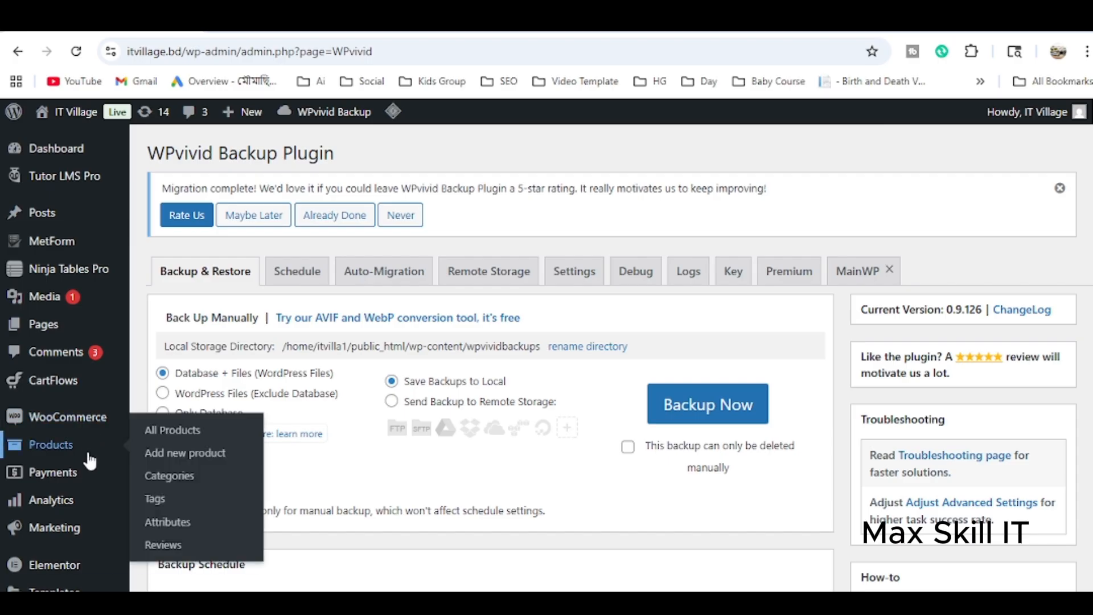
{"action": "scroll", "coordinate": [82, 459], "scroll_direction": "down", "scroll_amount": 10}
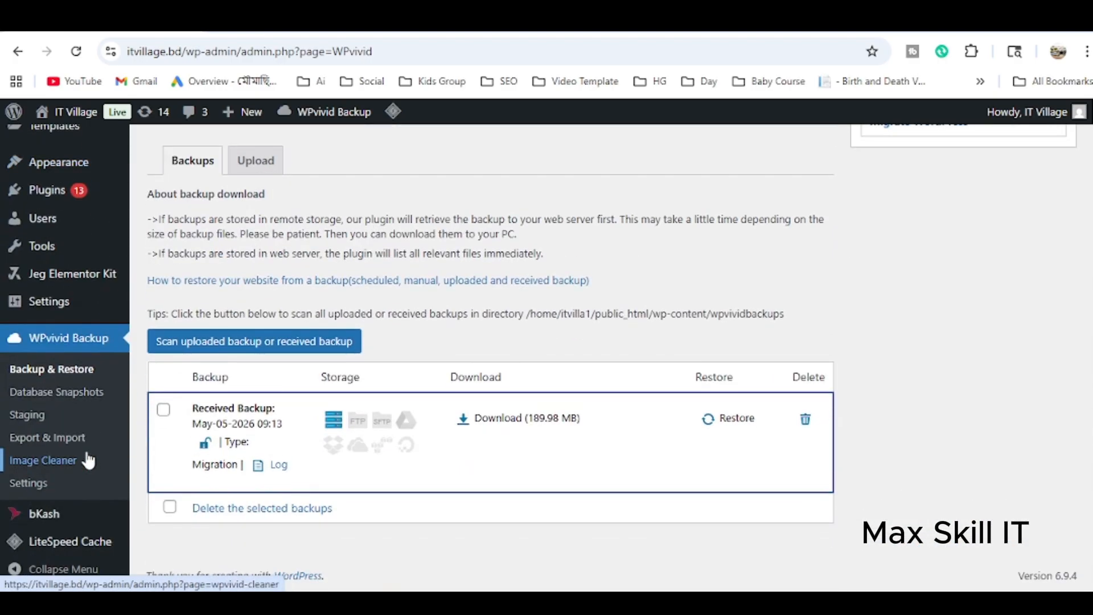
{"action": "scroll", "coordinate": [86, 456], "scroll_direction": "up", "scroll_amount": 10}
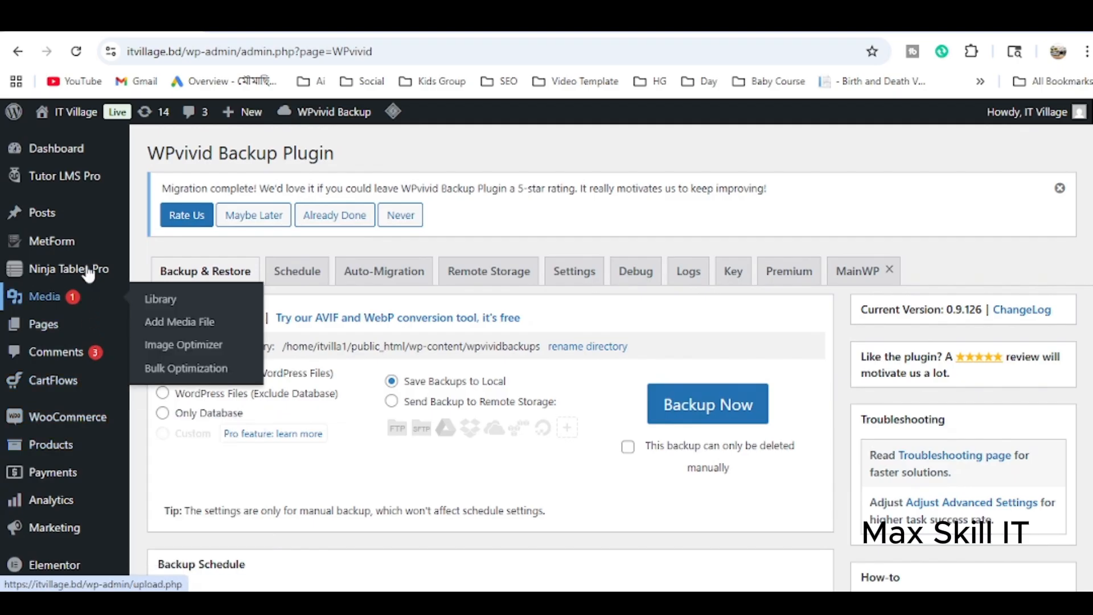
- Visit the itvillage.bd front end and examine the migrated home page from header to lower sections
{"action": "mouse_move", "coordinate": [74, 112]}
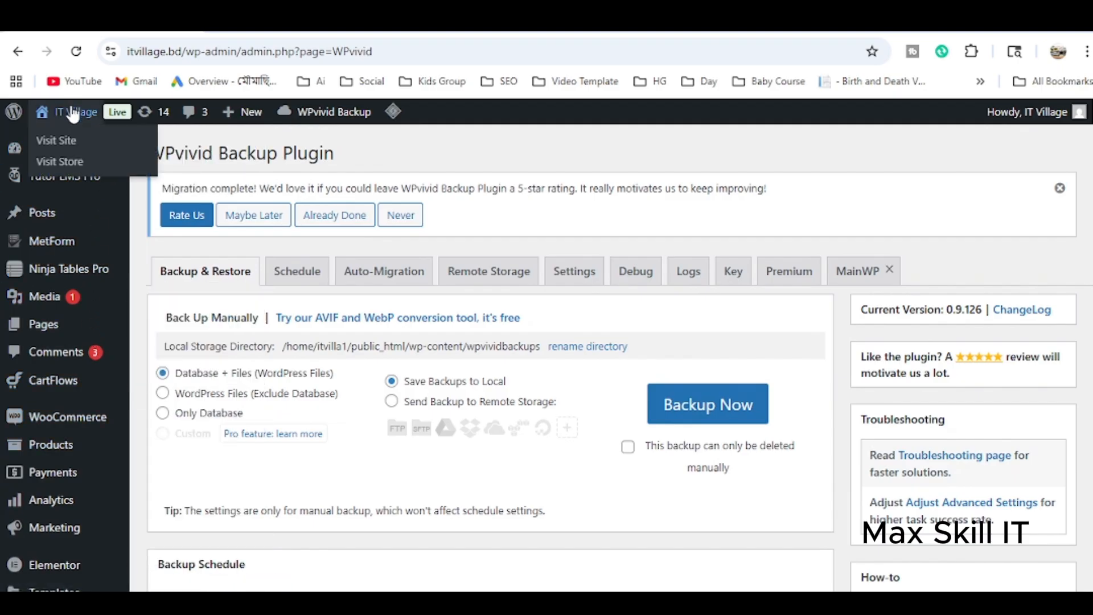
{"action": "left_click", "coordinate": [57, 141]}
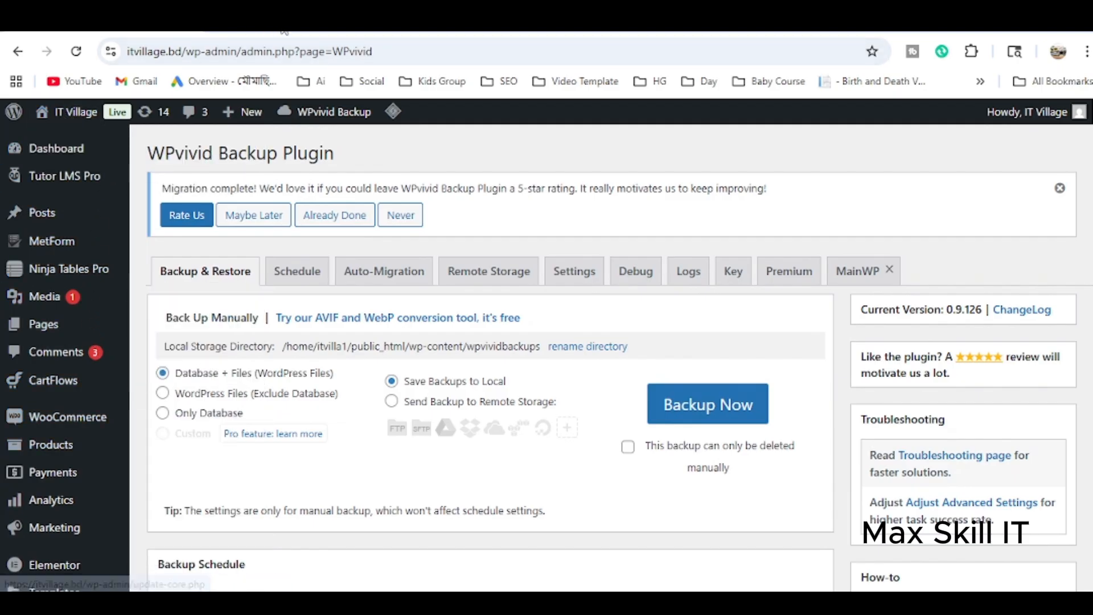
{"action": "left_click", "coordinate": [76, 51]}
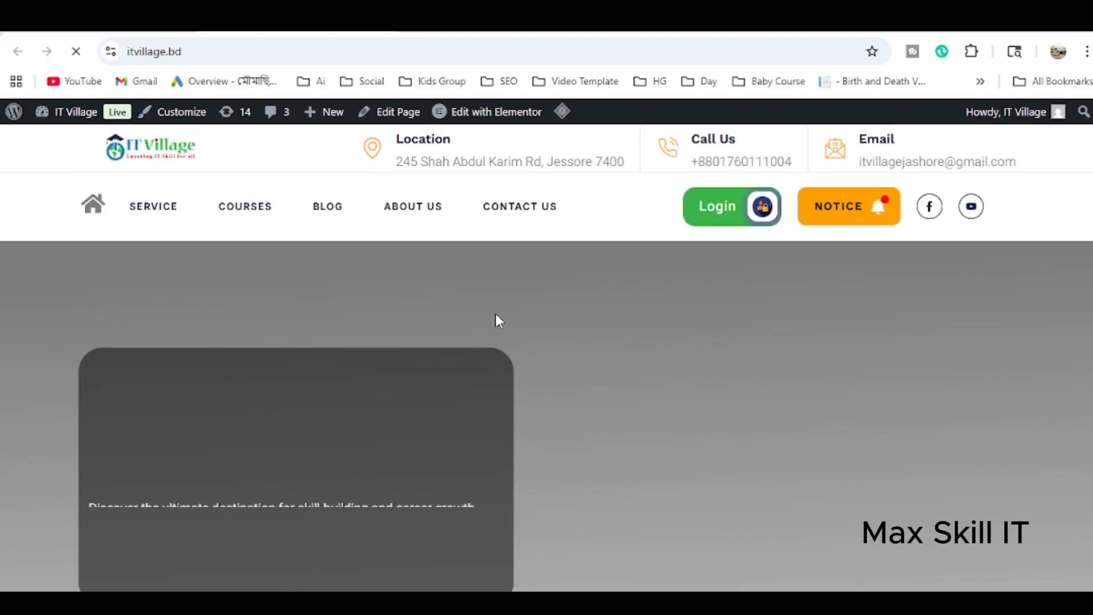
{"action": "scroll", "coordinate": [490, 359], "scroll_direction": "down", "scroll_amount": 20}
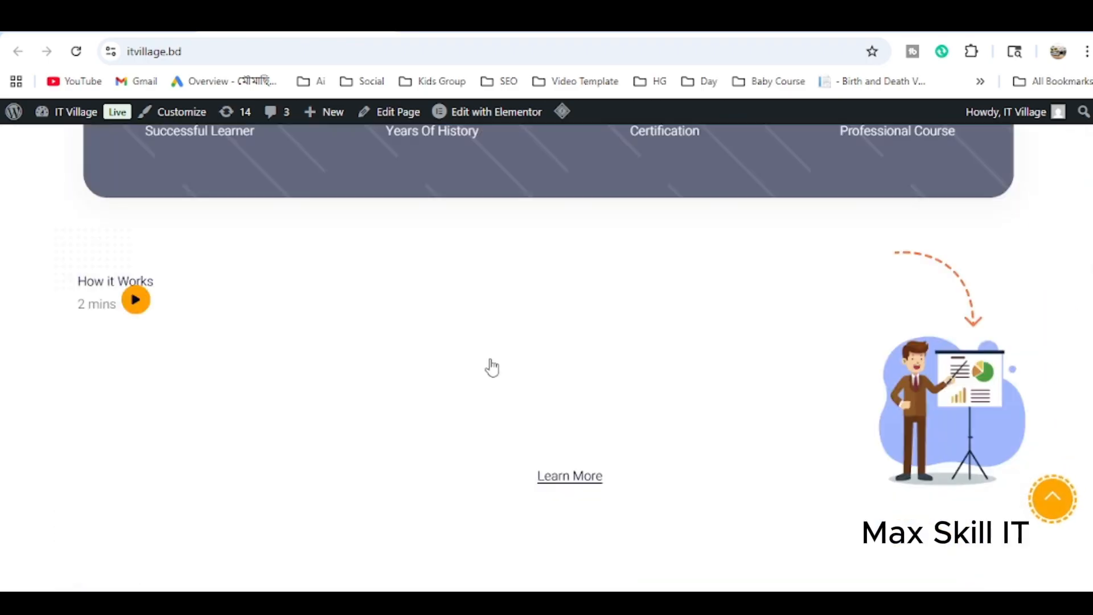
{"action": "scroll", "coordinate": [342, 410], "scroll_direction": "up", "scroll_amount": 20}
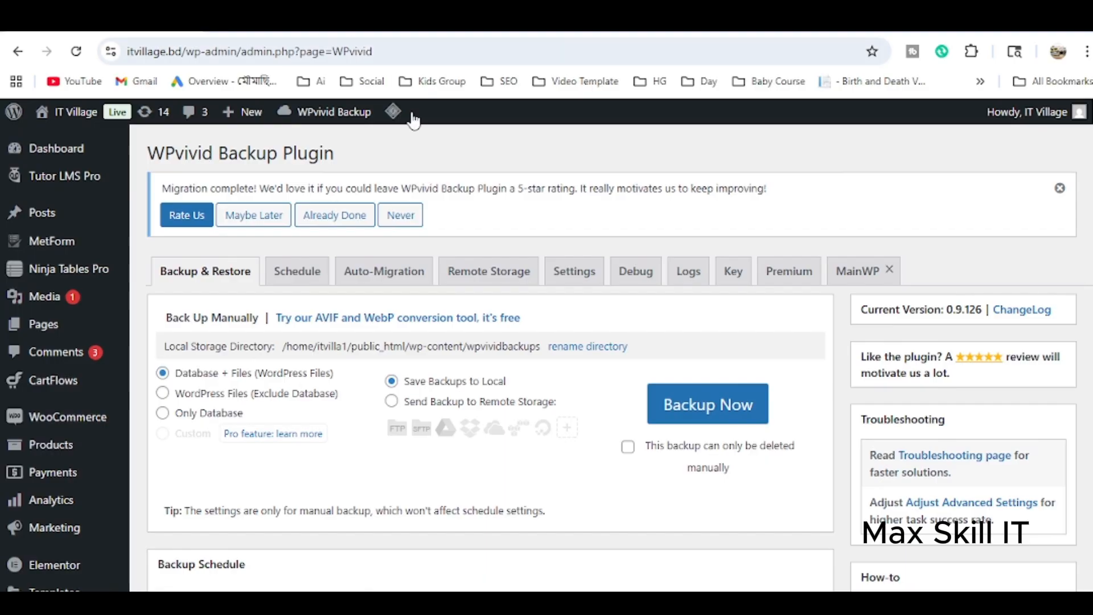
- Return to the itvillage.bd admin area and open its Dashboard home page
{"action": "mouse_move", "coordinate": [83, 155]}
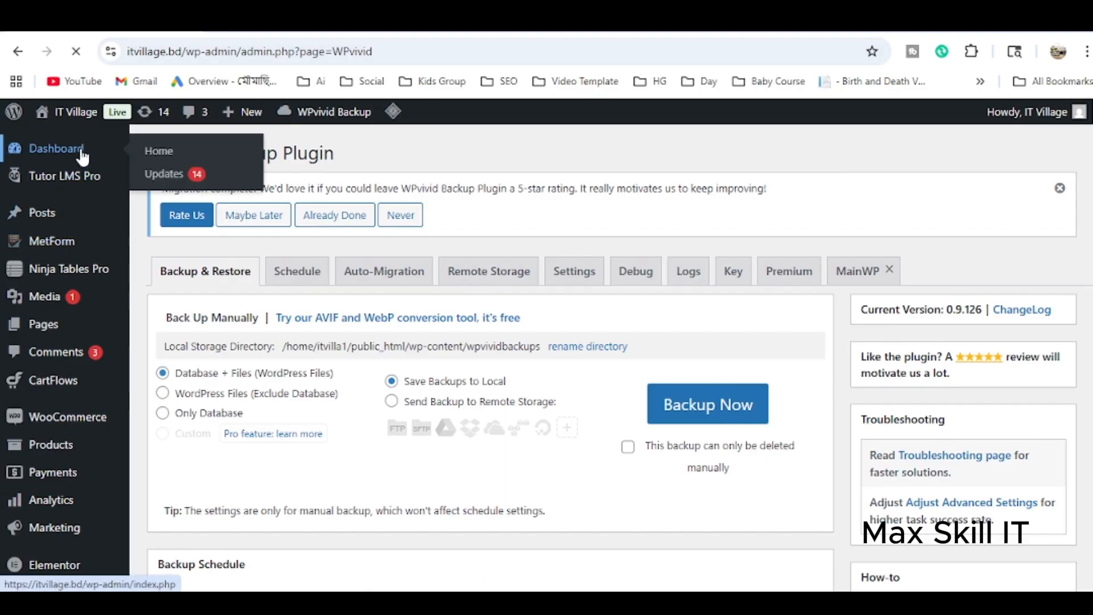
{"action": "left_click", "coordinate": [57, 149]}
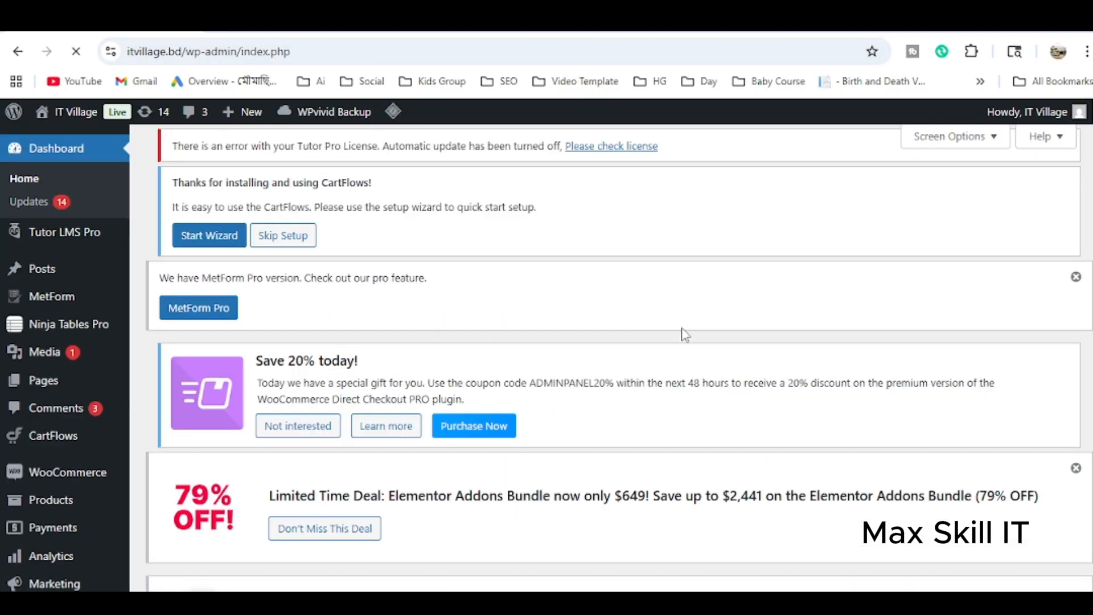